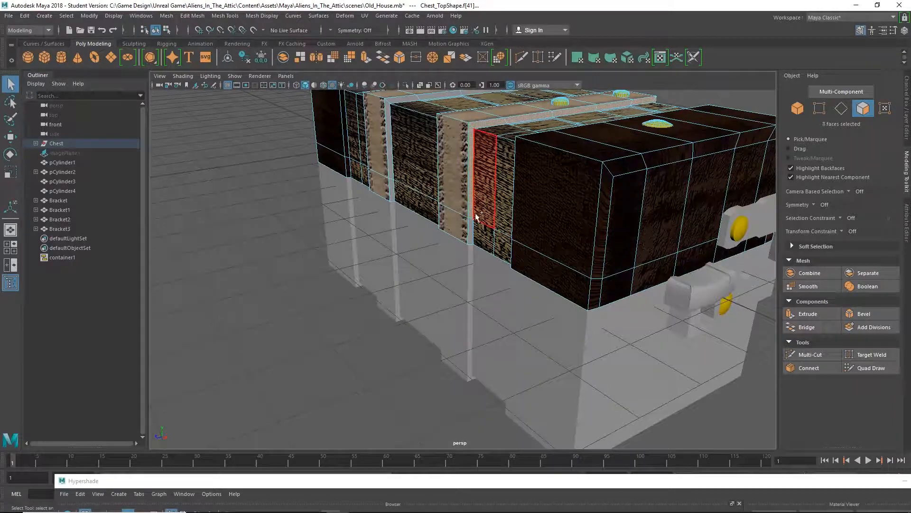
# Add the grey edge faces along the far strap's front and top to the chest lid face selection.
pyautogui.keyDown('shift'); pyautogui.click(484, 230); pyautogui.keyUp('shift')
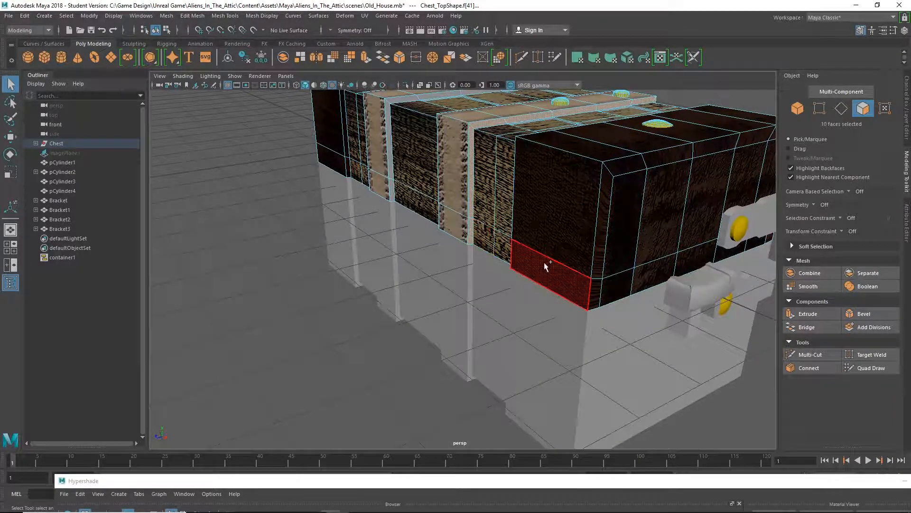
pyautogui.keyDown('alt'); pyautogui.moveTo(639, 193); pyautogui.dragTo(353, 310); pyautogui.keyUp('alt')
pyautogui.keyDown('shift'); pyautogui.click(368, 313); pyautogui.keyUp('shift')
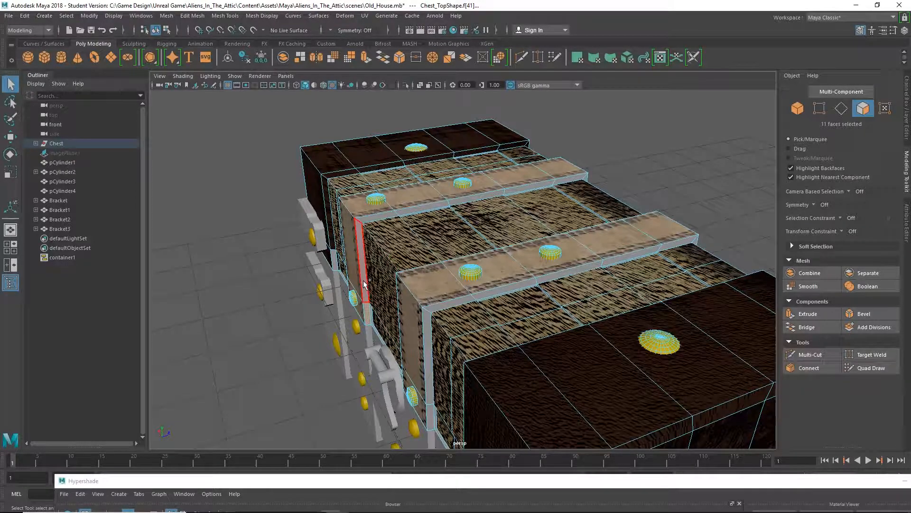
pyautogui.keyDown('shift'); pyautogui.click(364, 284); pyautogui.keyUp('shift')
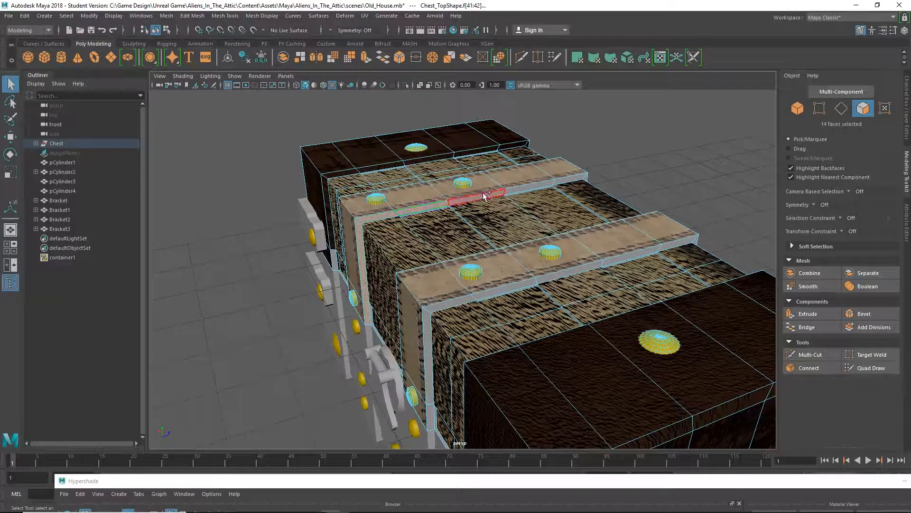
pyautogui.keyDown('shift'); pyautogui.click(570, 180); pyautogui.keyUp('shift')
# Extend the selection with the remaining grey edge faces on that side of both straps, covering the lid's back, top and front.
pyautogui.keyDown('alt'); pyautogui.moveTo(570, 180); pyautogui.dragTo(561, 209); pyautogui.keyUp('alt')
pyautogui.keyDown('shift'); pyautogui.click(551, 295); pyautogui.keyUp('shift')
pyautogui.keyDown('alt'); pyautogui.moveTo(552, 295); pyautogui.dragTo(502, 299); pyautogui.keyUp('alt')
pyautogui.keyDown('shift'); pyautogui.click(452, 314); pyautogui.keyUp('shift')
pyautogui.keyDown('shift'); pyautogui.click(451, 232); pyautogui.keyUp('shift')
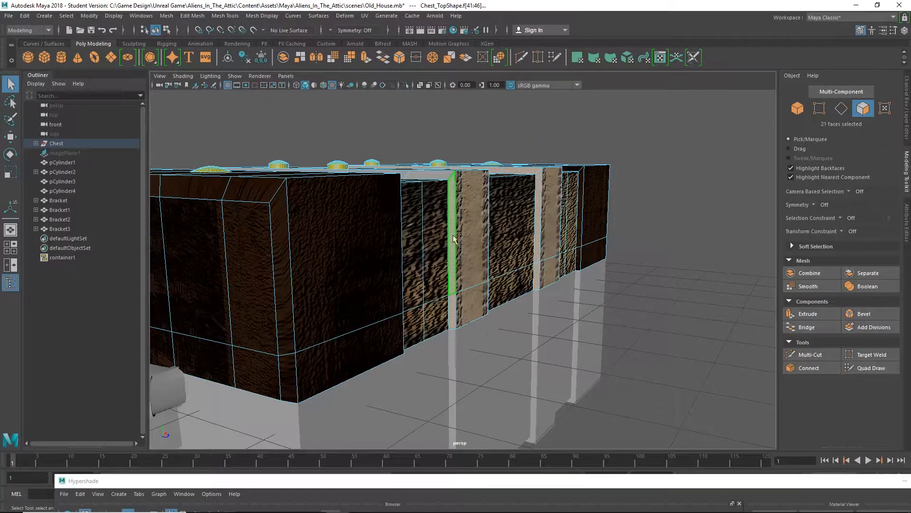
pyautogui.keyDown('alt'); pyautogui.moveTo(441, 209); pyautogui.dragTo(474, 195); pyautogui.keyUp('alt')
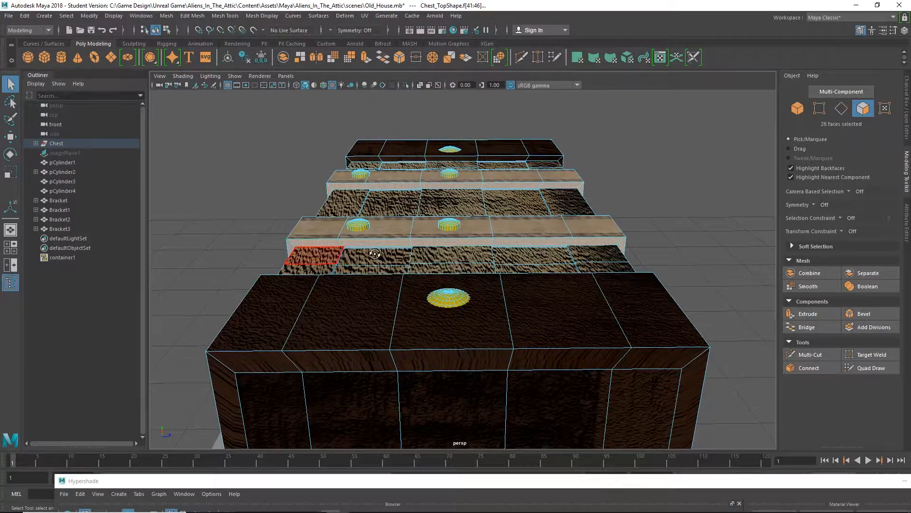
pyautogui.keyDown('alt'); pyautogui.moveTo(374, 253); pyautogui.dragTo(411, 251); pyautogui.keyUp('alt')
pyautogui.keyDown('shift'); pyautogui.click(527, 223); pyautogui.keyUp('shift')
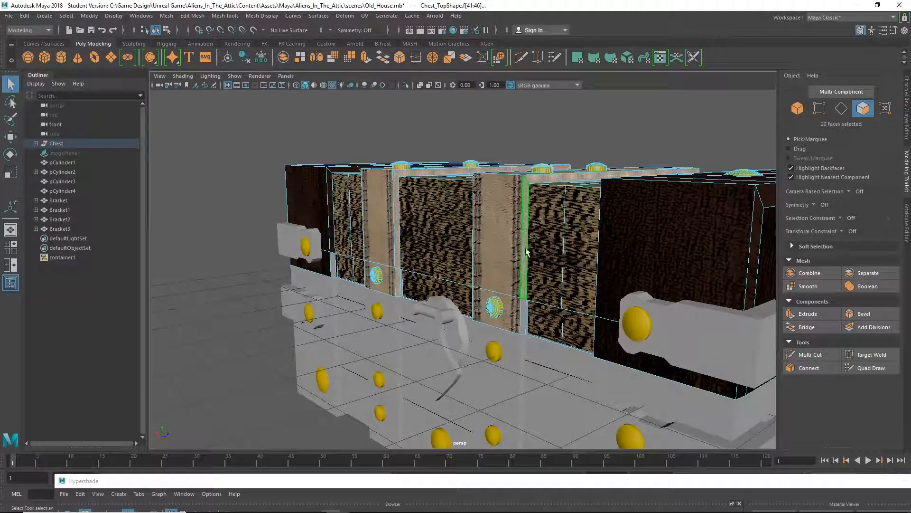
pyautogui.keyDown('shift'); pyautogui.click(524, 304); pyautogui.keyUp('shift')
# Add the strap edge faces bordering the middle wood section across the lid's back, top and front.
pyautogui.keyDown('alt'); pyautogui.moveTo(523, 304); pyautogui.dragTo(338, 317); pyautogui.keyUp('alt')
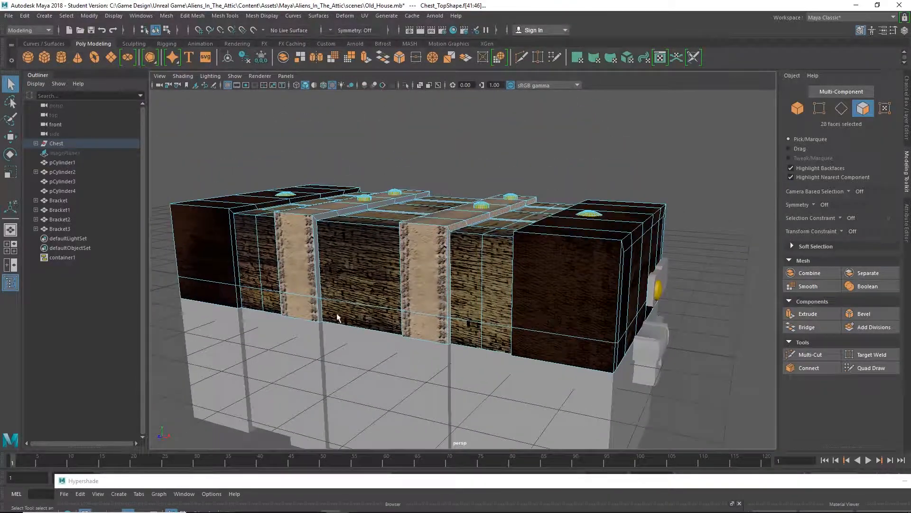
pyautogui.keyDown('shift'); pyautogui.click(317, 279); pyautogui.keyUp('shift')
pyautogui.scroll(4, 321, 231)
pyautogui.keyDown('alt'); pyautogui.moveTo(322, 229); pyautogui.dragTo(335, 312); pyautogui.keyUp('alt')
pyautogui.keyDown('shift'); pyautogui.click(385, 296); pyautogui.keyUp('shift')
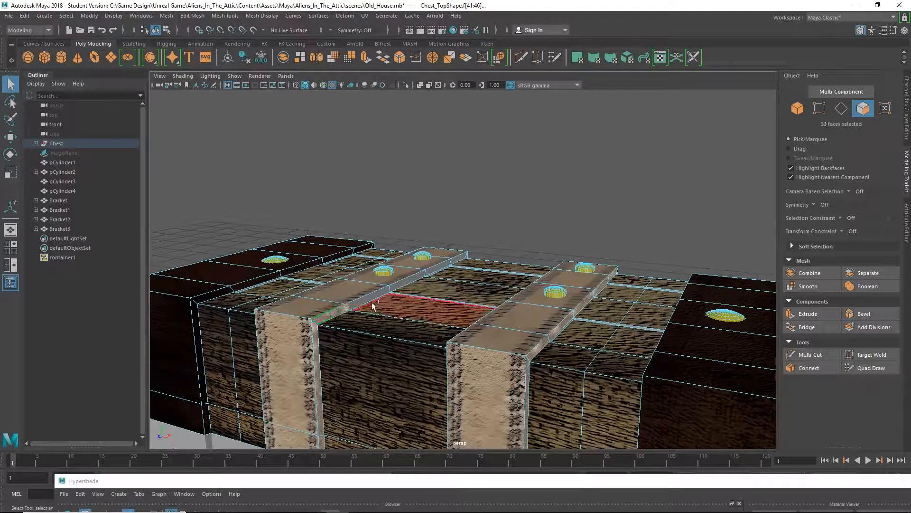
pyautogui.keyDown('shift'); pyautogui.click(412, 280); pyautogui.keyUp('shift')
pyautogui.keyDown('shift'); pyautogui.click(444, 265); pyautogui.keyUp('shift')
pyautogui.keyDown('shift'); pyautogui.click(460, 259); pyautogui.keyUp('shift')
pyautogui.keyDown('alt'); pyautogui.moveTo(475, 273); pyautogui.dragTo(334, 269); pyautogui.keyUp('alt')
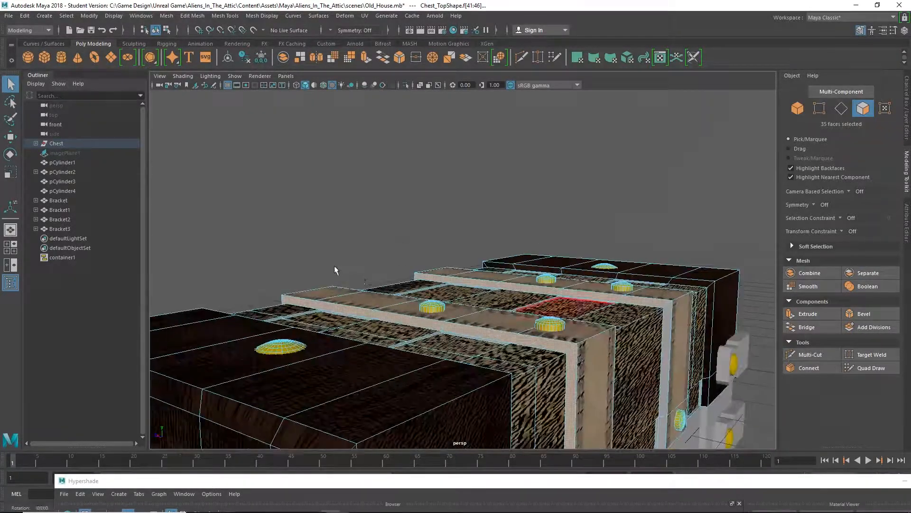
pyautogui.keyDown('shift'); pyautogui.click(666, 345); pyautogui.keyUp('shift')
pyautogui.keyDown('shift'); pyautogui.click(640, 388); pyautogui.keyUp('shift')
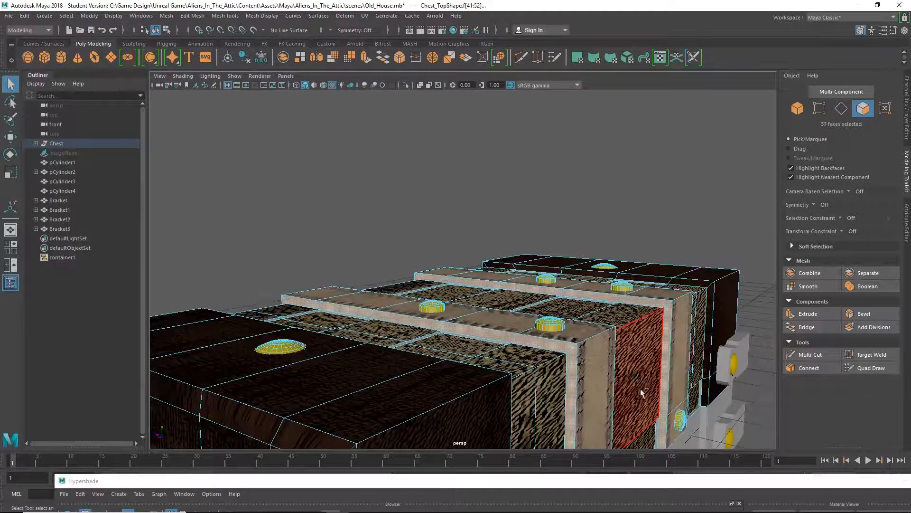
# Assign the Strap material to the selected strap edge faces, using the Hypershade.
pyautogui.keyDown('alt'); pyautogui.moveTo(640, 388); pyautogui.dragTo(661, 373); pyautogui.keyUp('alt')
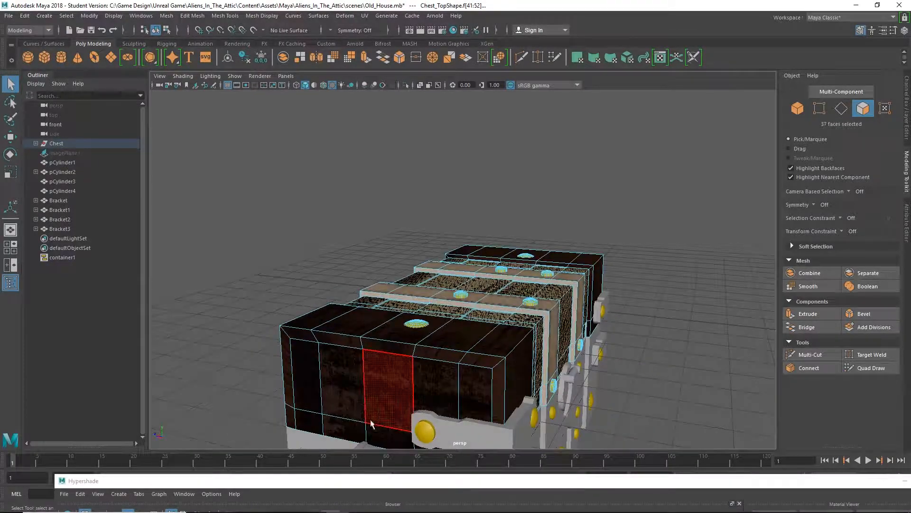
pyautogui.moveTo(339, 480); pyautogui.dragTo(467, 211)
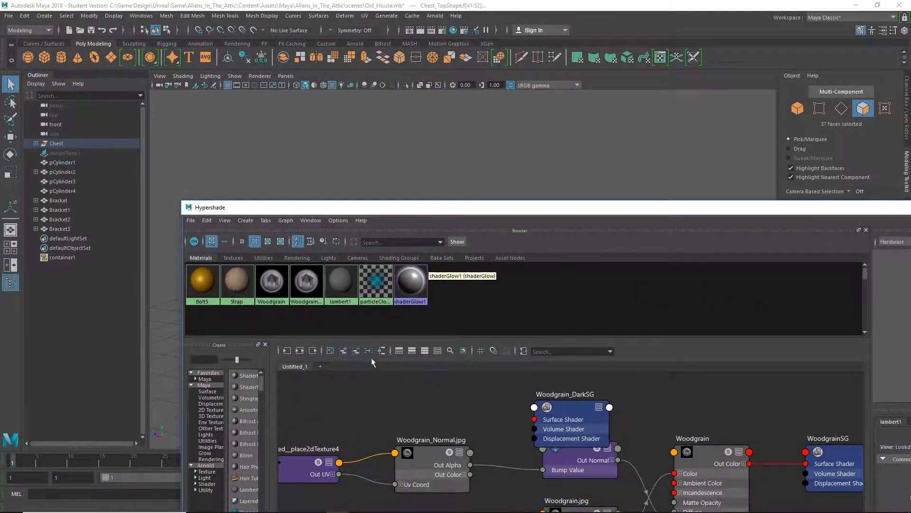
pyautogui.rightClick(233, 275)
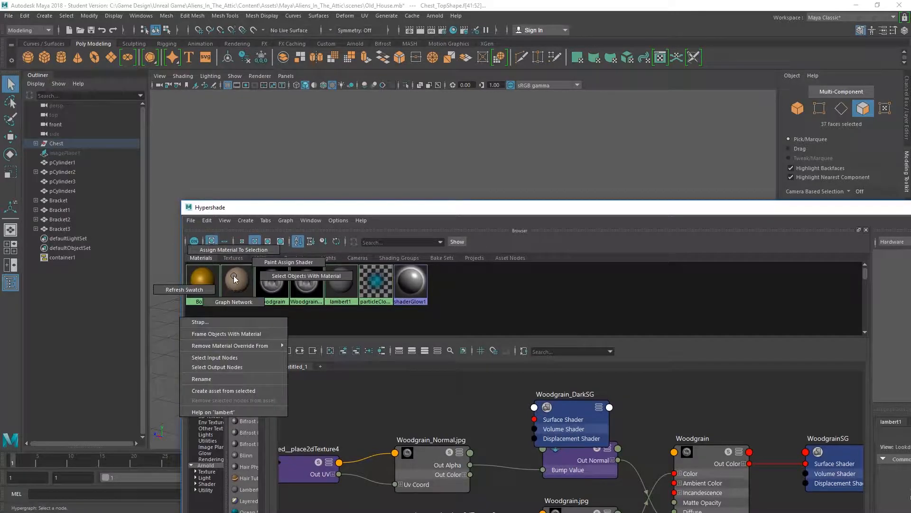
pyautogui.click(239, 249)
pyautogui.moveTo(301, 209); pyautogui.dragTo(223, 463)
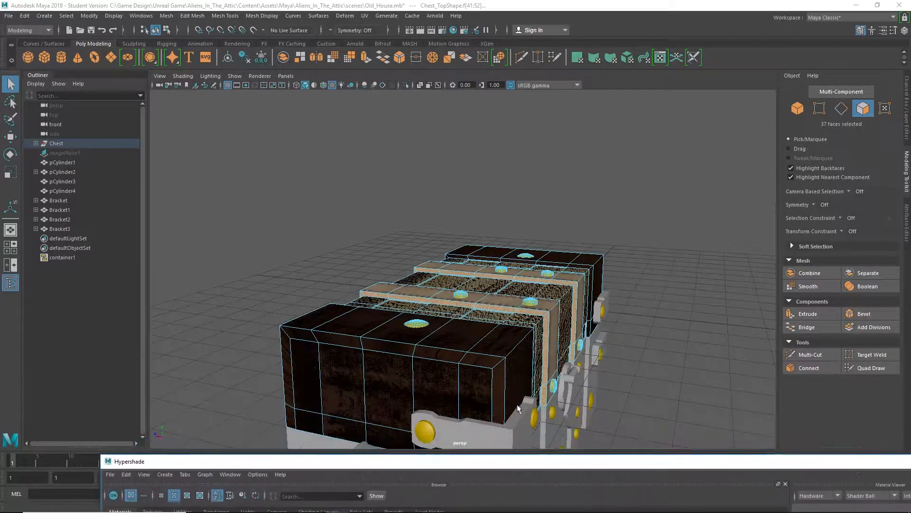
# Clear the face selection, check the lid's textured front and save the scene.
pyautogui.keyDown('alt'); pyautogui.moveTo(667, 342); pyautogui.dragTo(510, 270); pyautogui.keyUp('alt')
pyautogui.click(486, 191)
pyautogui.scroll(5, 593, 331)
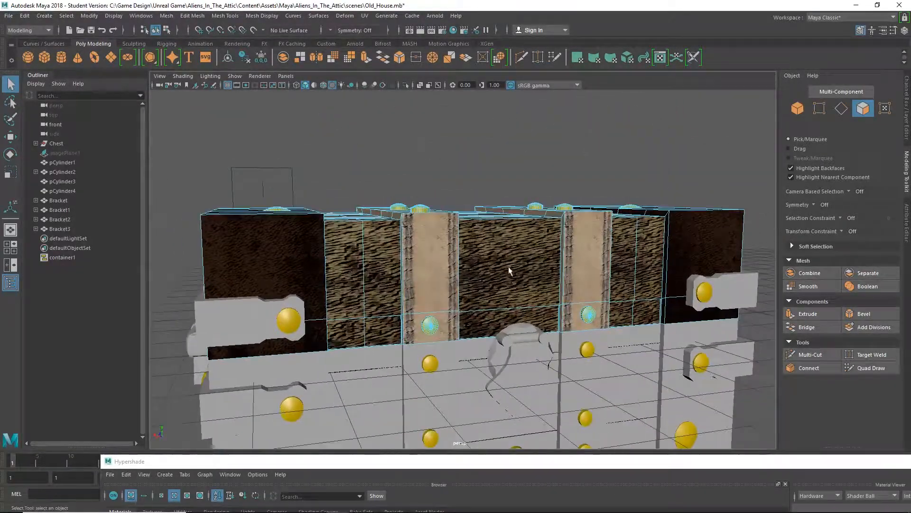
pyautogui.keyDown('alt'); pyautogui.moveTo(372, 296); pyautogui.dragTo(352, 307); pyautogui.keyUp('alt')
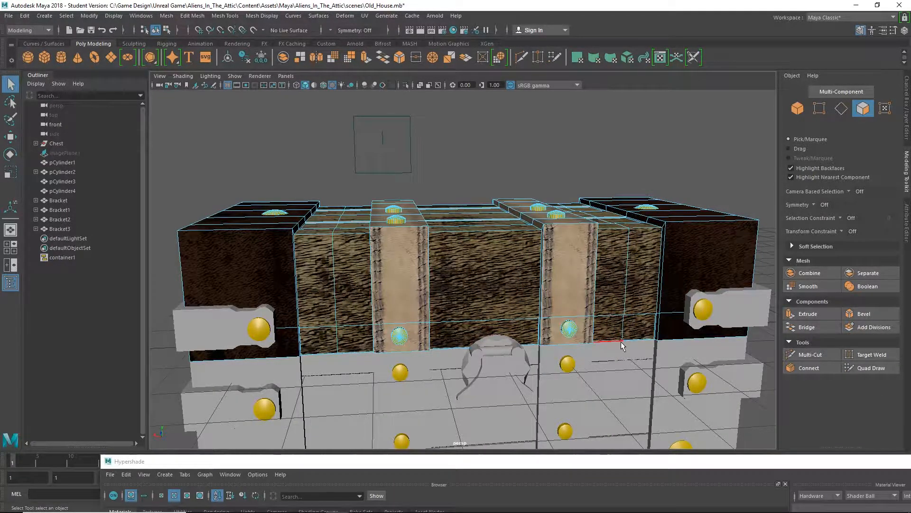
pyautogui.keyDown('alt'); pyautogui.moveTo(622, 346); pyautogui.dragTo(592, 288); pyautogui.keyUp('alt')
pyautogui.hotkey('ctrl', 's')
pyautogui.click(435, 269)
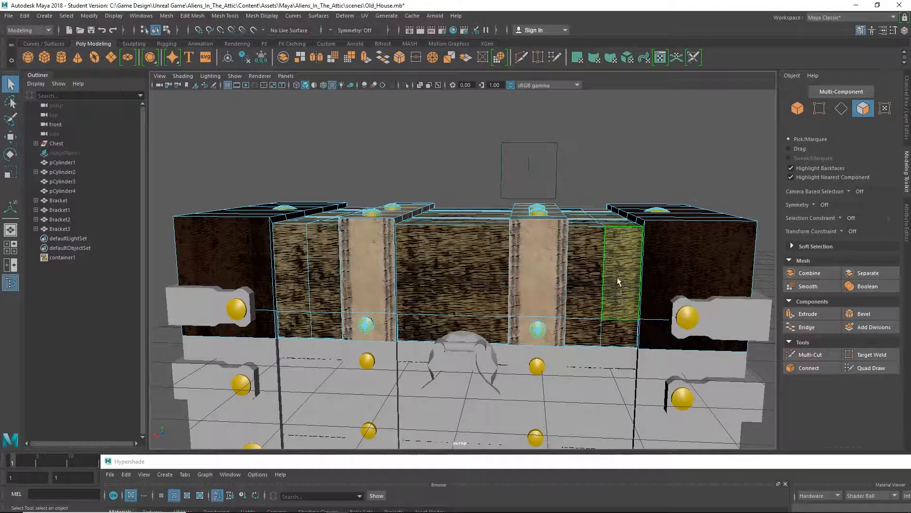
# Select all ten light woodgrain faces on the front of the lid, between and beside the straps.
pyautogui.click(608, 327)
pyautogui.keyDown('shift'); pyautogui.click(587, 331); pyautogui.keyUp('shift')
pyautogui.keyDown('shift'); pyautogui.click(591, 292); pyautogui.keyUp('shift')
pyautogui.keyDown('shift'); pyautogui.click(496, 330); pyautogui.keyUp('shift')
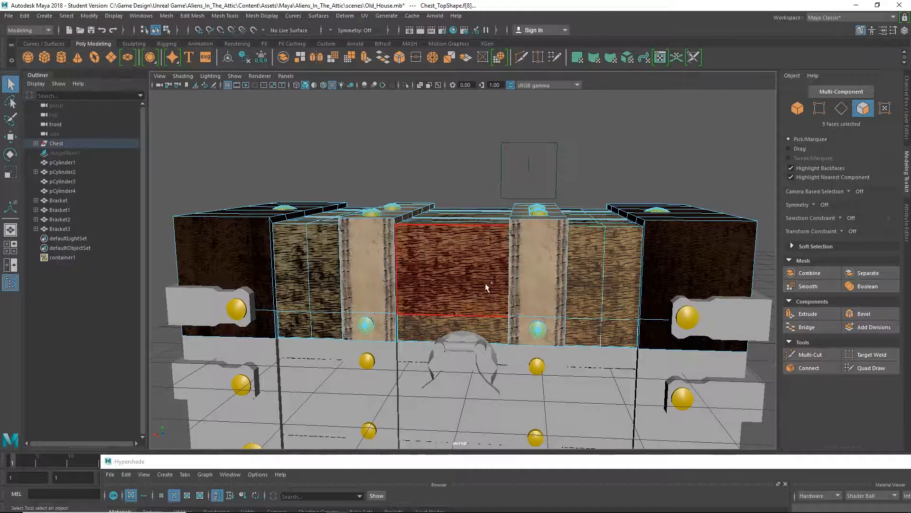
pyautogui.keyDown('shift'); pyautogui.click(485, 285); pyautogui.keyUp('shift')
pyautogui.keyDown('shift'); pyautogui.click(330, 276); pyautogui.keyUp('shift')
pyautogui.keyDown('shift'); pyautogui.click(293, 284); pyautogui.keyUp('shift')
pyautogui.keyDown('shift'); pyautogui.click(299, 325); pyautogui.keyUp('shift')
pyautogui.keyDown('shift'); pyautogui.click(324, 325); pyautogui.keyUp('shift')
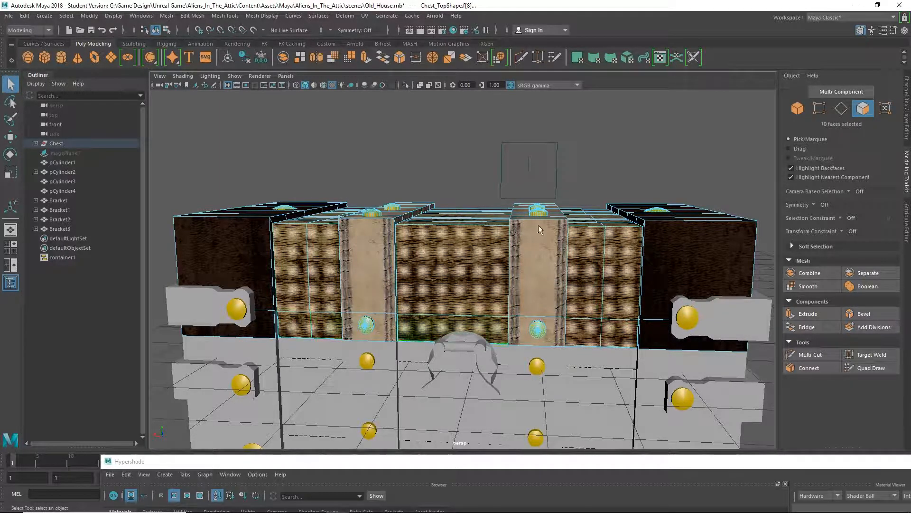
# Apply planar UV mapping to the selected front wood faces, projected from the Z axis and fitted to the bounding box.
pyautogui.click(364, 16)
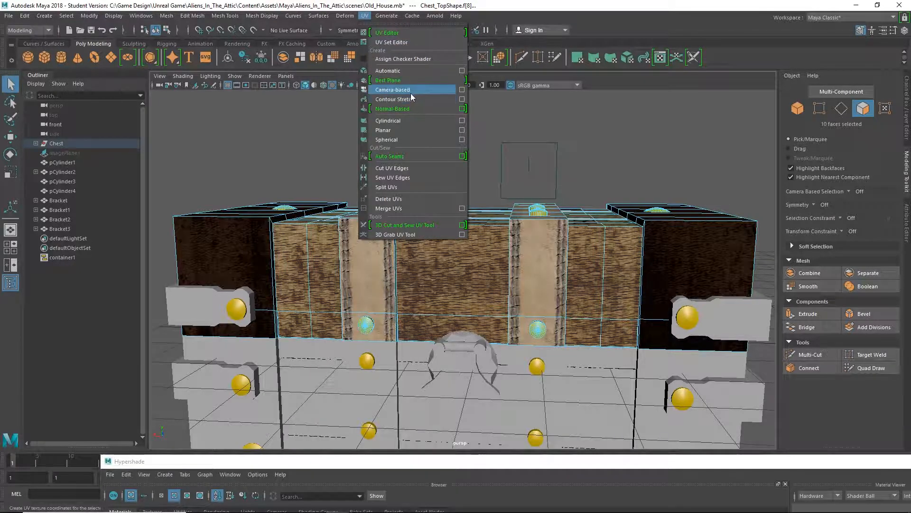
pyautogui.click(463, 131)
pyautogui.moveTo(544, 92); pyautogui.dragTo(737, 110)
pyautogui.keyDown('alt'); pyautogui.moveTo(476, 159); pyautogui.dragTo(397, 114, button='middle'); pyautogui.keyUp('alt')
pyautogui.scroll(-5, 421, 184)
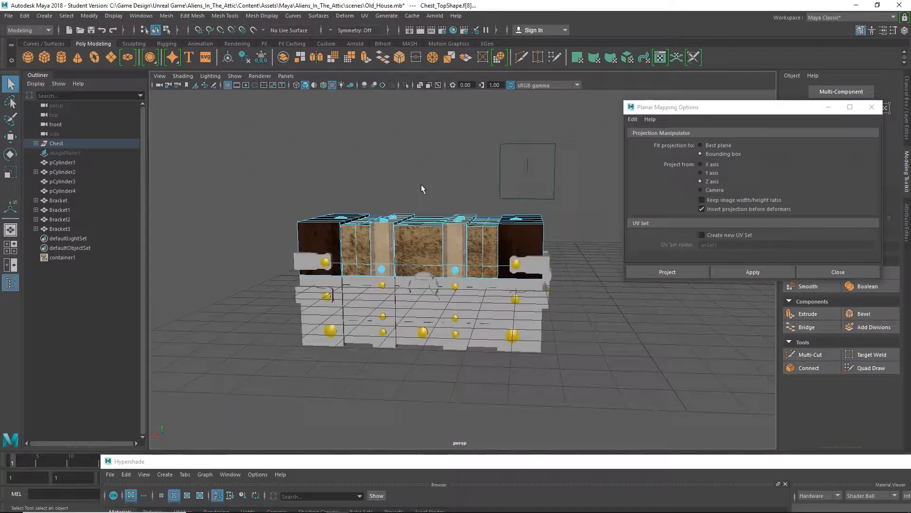
pyautogui.keyDown('alt'); pyautogui.moveTo(420, 184); pyautogui.dragTo(434, 211); pyautogui.keyUp('alt')
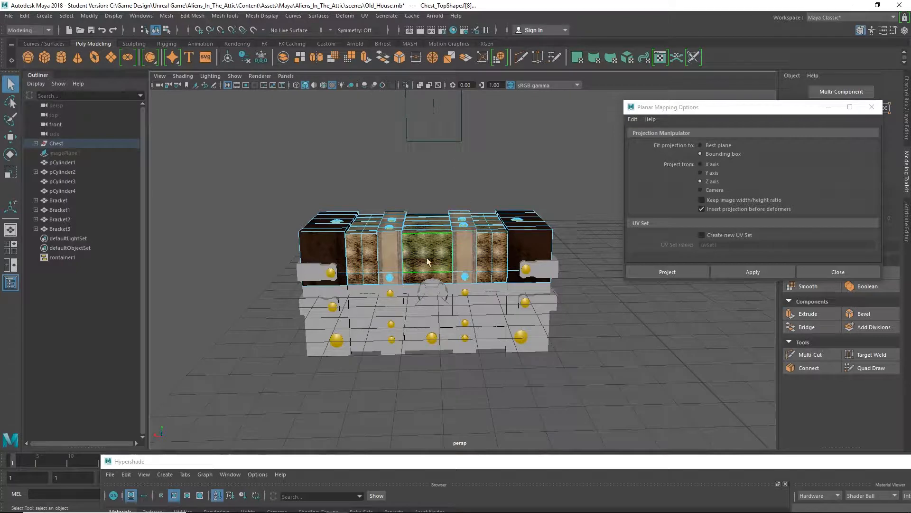
pyautogui.press('space')
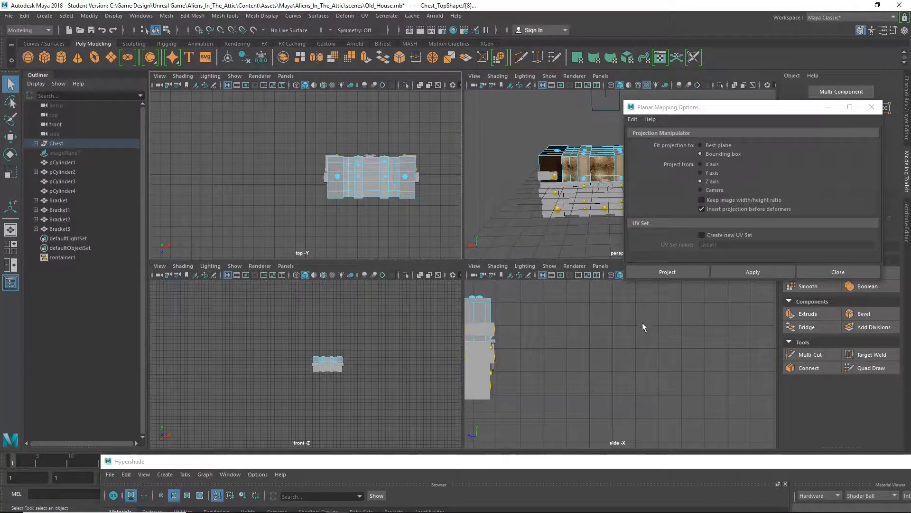
pyautogui.press('space')
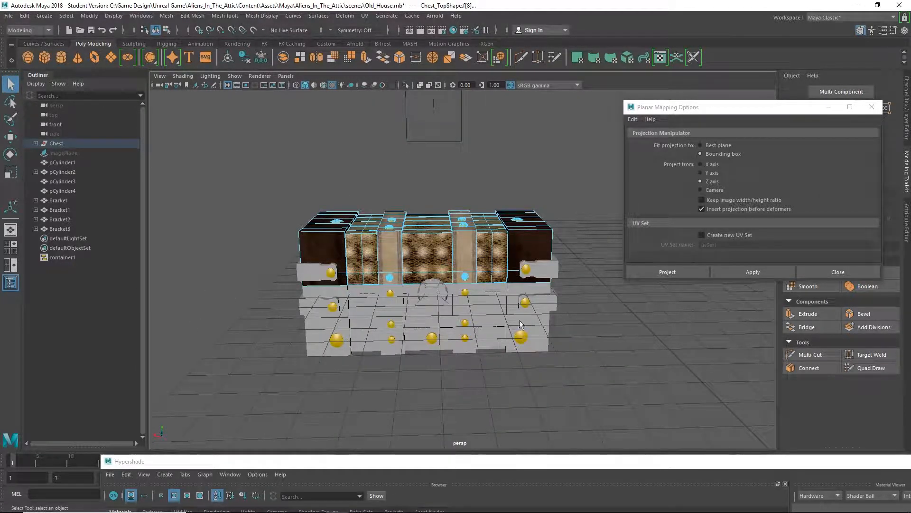
pyautogui.keyDown('alt'); pyautogui.moveTo(264, 326); pyautogui.dragTo(260, 308); pyautogui.keyUp('alt')
pyautogui.keyDown('alt'); pyautogui.moveTo(482, 305); pyautogui.dragTo(573, 283); pyautogui.keyUp('alt')
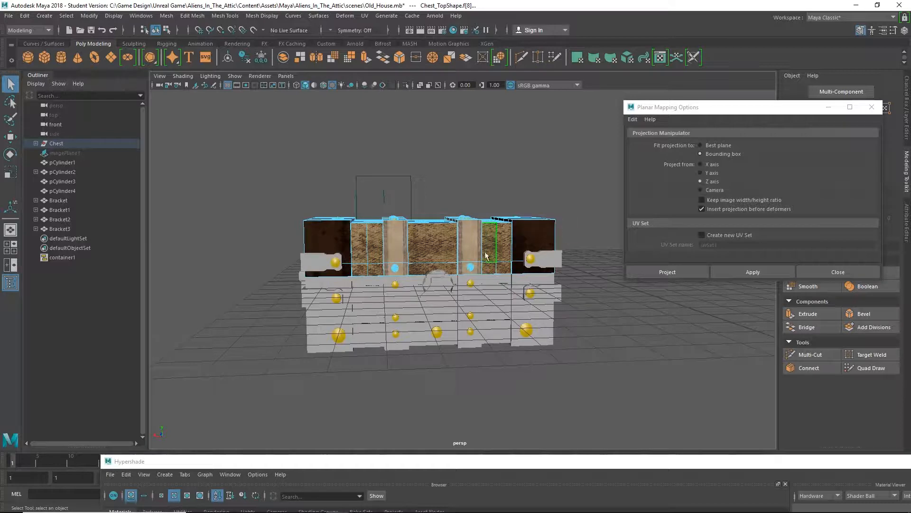
pyautogui.keyDown('alt'); pyautogui.moveTo(485, 253); pyautogui.dragTo(465, 265); pyautogui.keyUp('alt')
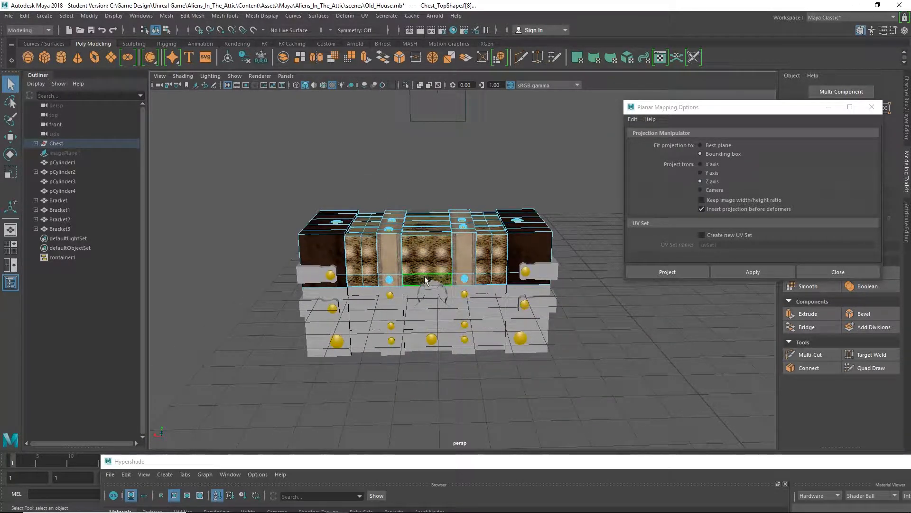
pyautogui.click(749, 272)
# Narrow the planar projection horizontally and place it over the middle front panel so the woodgrain repeats across the faces.
pyautogui.keyDown('alt'); pyautogui.moveTo(612, 266); pyautogui.dragTo(550, 274); pyautogui.keyUp('alt')
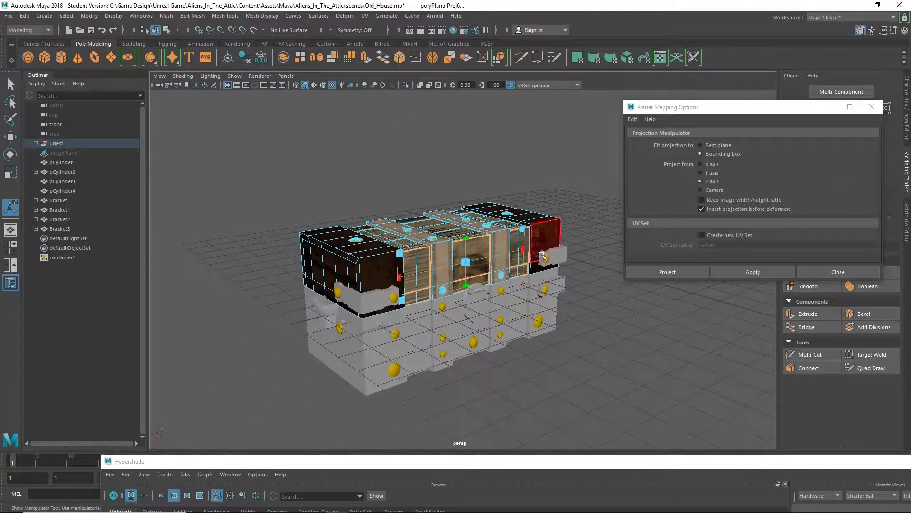
pyautogui.scroll(6, 491, 290)
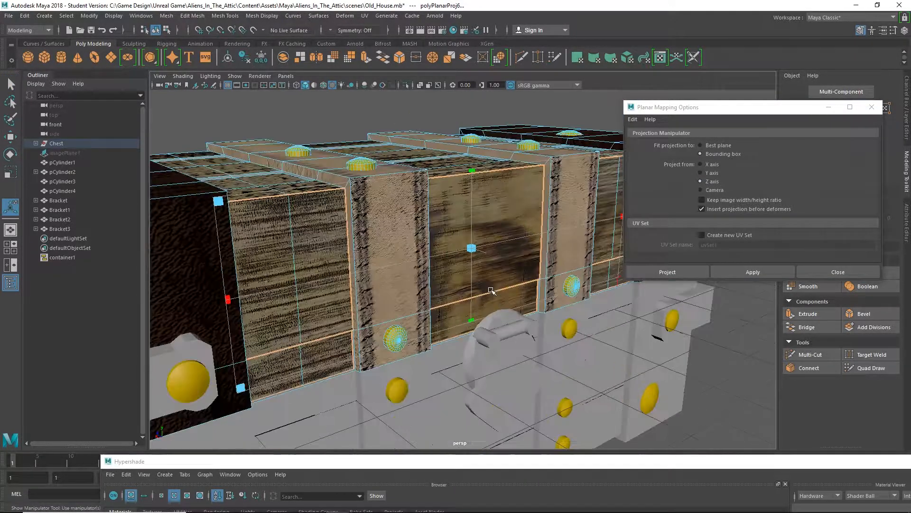
pyautogui.keyDown('alt'); pyautogui.moveTo(491, 290); pyautogui.dragTo(456, 257); pyautogui.keyUp('alt')
pyautogui.moveTo(456, 180)
pyautogui.mouseDown()
pyautogui.moveTo(463, 207)
pyautogui.moveTo(468, 136)
pyautogui.moveTo(468, 188)
pyautogui.mouseUp()
pyautogui.scroll(-3, 429, 240)
pyautogui.moveTo(271, 292); pyautogui.dragTo(398, 272)
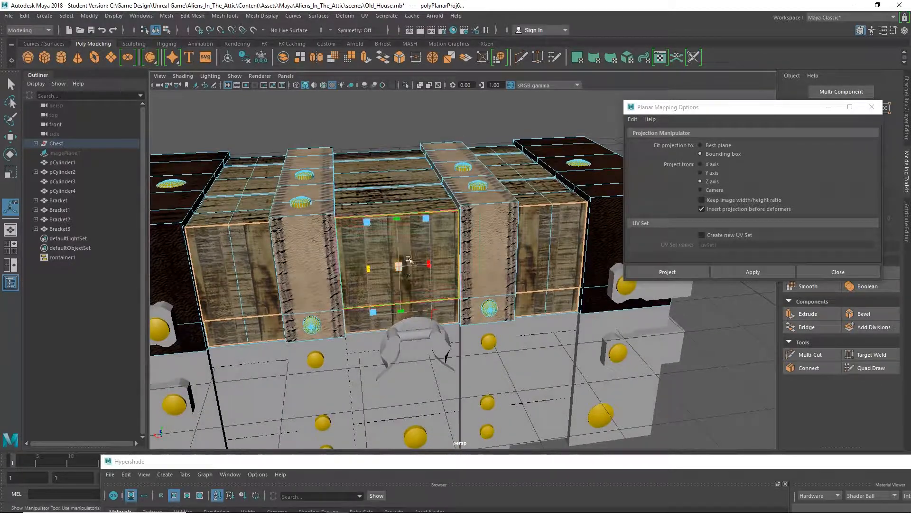
# Try rotating the front wood faces about the Z axis, undo the rotation and clear the selection.
pyautogui.press('e')
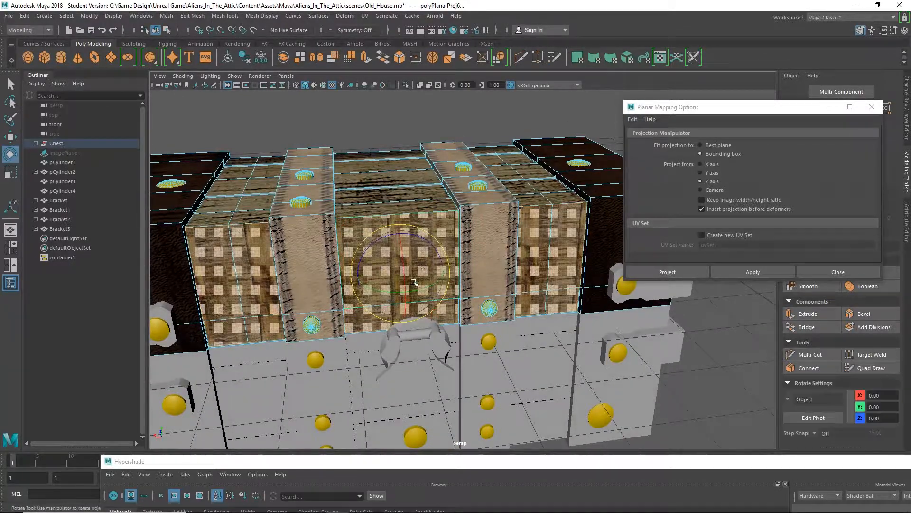
pyautogui.moveTo(425, 237); pyautogui.dragTo(384, 243)
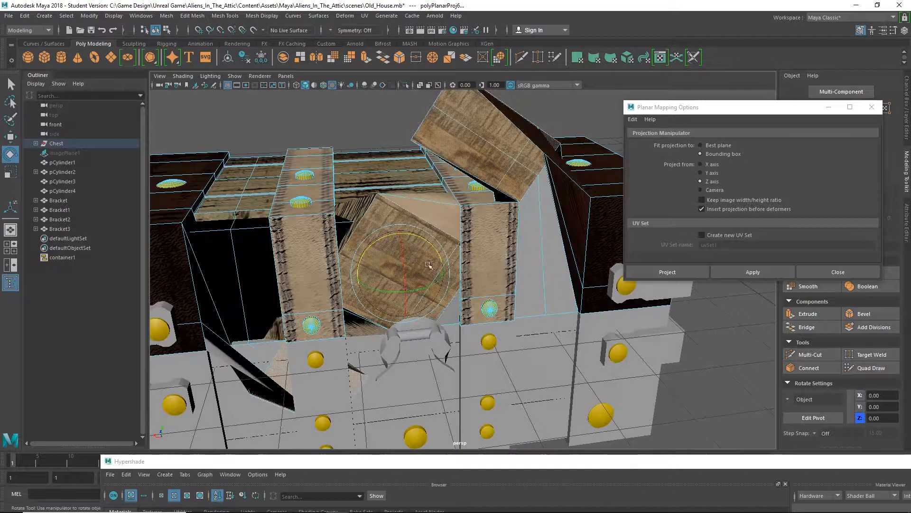
pyautogui.hotkey('ctrl', 'z')
pyautogui.click(511, 121)
# Open the UV Editor with its UV Toolkit and move it aside so the chest stays visible.
pyautogui.keyDown('alt'); pyautogui.moveTo(422, 321); pyautogui.dragTo(506, 311); pyautogui.keyUp('alt')
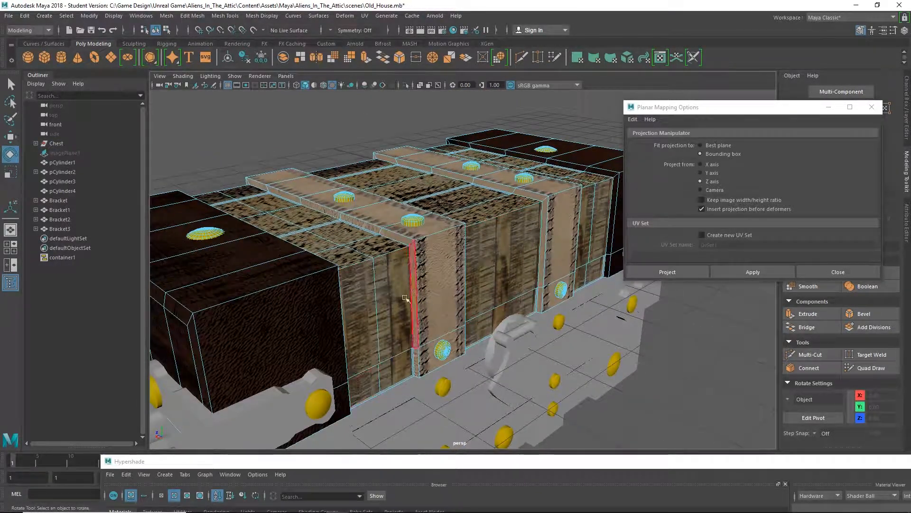
pyautogui.keyDown('alt'); pyautogui.moveTo(405, 297); pyautogui.dragTo(441, 271); pyautogui.keyUp('alt')
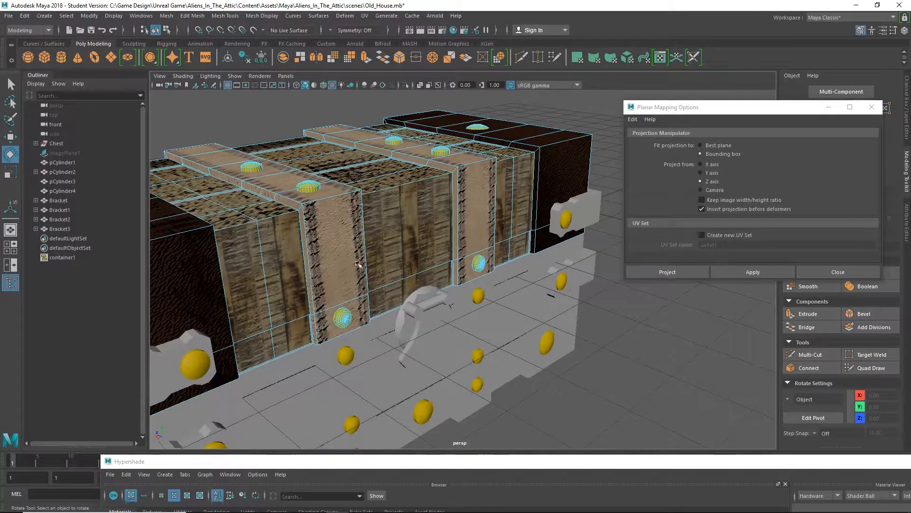
pyautogui.keyDown('alt'); pyautogui.moveTo(358, 264); pyautogui.dragTo(456, 305, button='middle'); pyautogui.keyUp('alt')
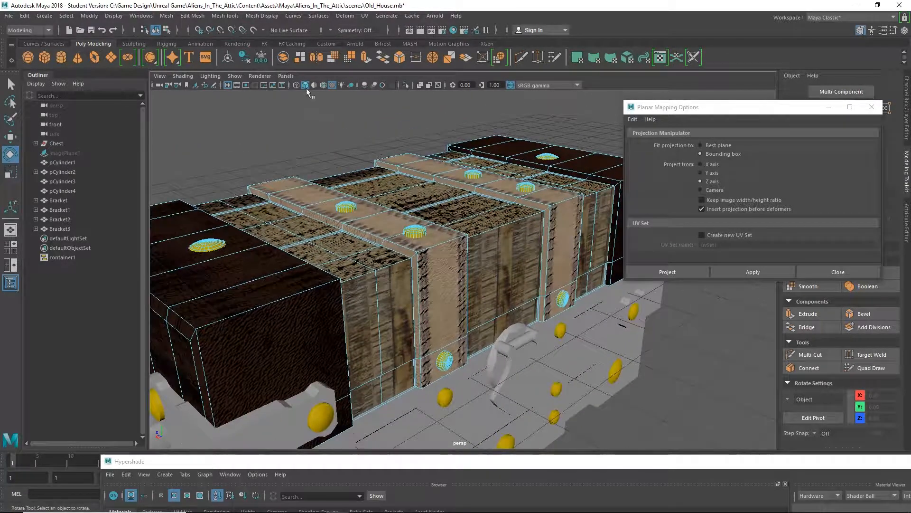
pyautogui.click(141, 16)
pyautogui.moveTo(189, 59)
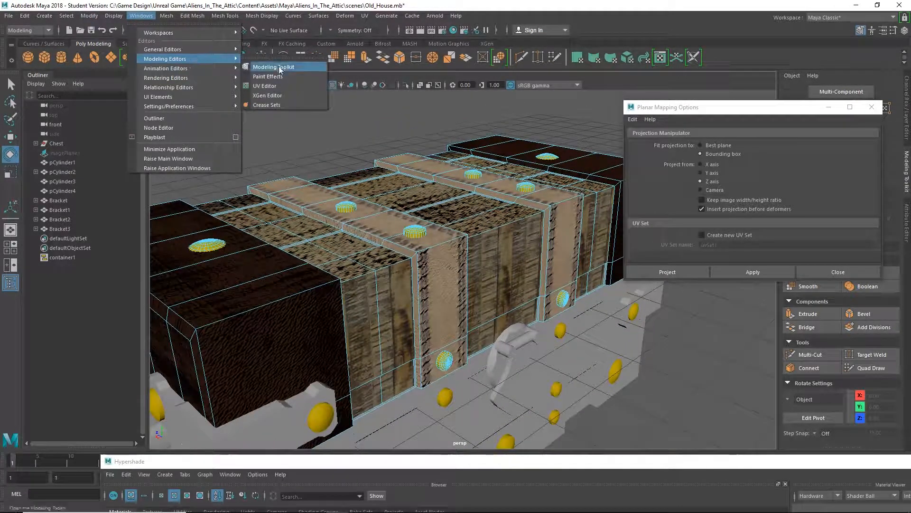
pyautogui.click(264, 86)
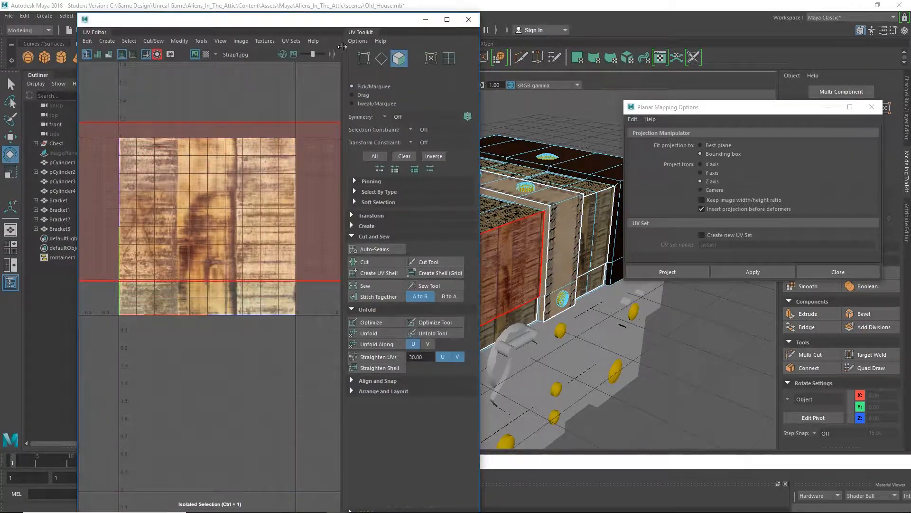
pyautogui.moveTo(342, 46); pyautogui.dragTo(213, 60)
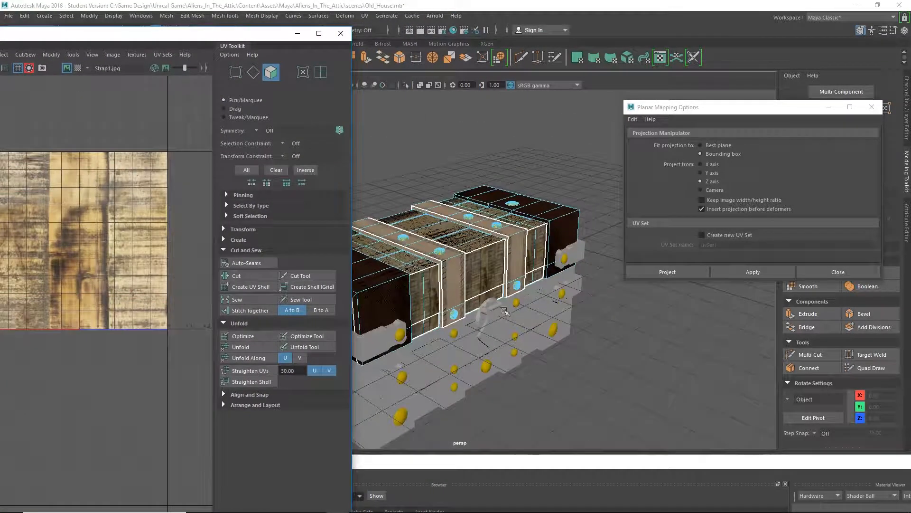
# Select single wood faces on the front of the lid to examine their UVs over the woodgrain texture.
pyautogui.click(502, 308)
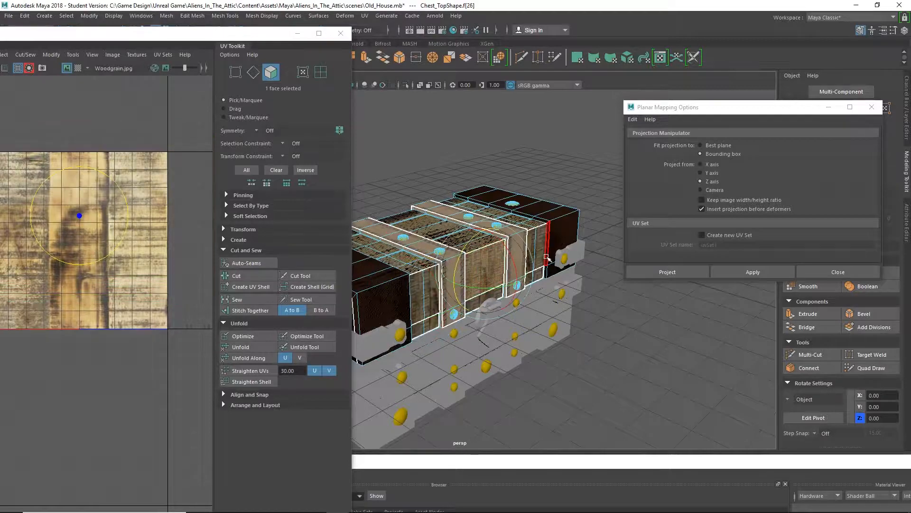
pyautogui.click(532, 244)
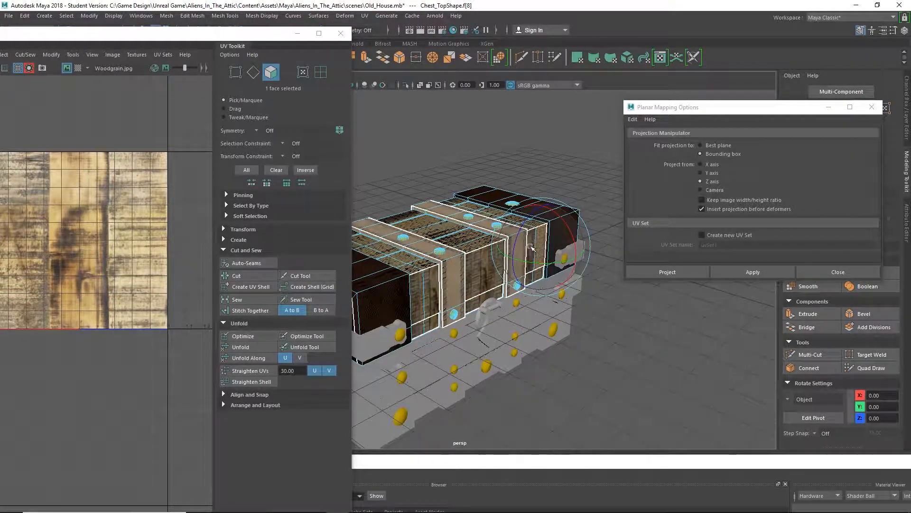
pyautogui.scroll(5, 491, 280)
pyautogui.keyDown('alt'); pyautogui.moveTo(491, 284); pyautogui.dragTo(560, 295, button='middle'); pyautogui.keyUp('alt')
pyautogui.keyDown('alt'); pyautogui.moveTo(559, 294); pyautogui.dragTo(498, 268); pyautogui.keyUp('alt')
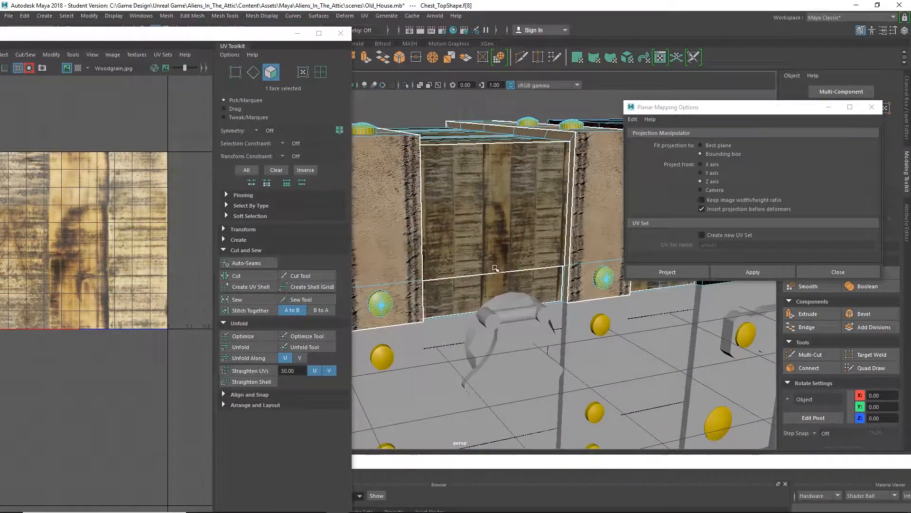
pyautogui.keyDown('alt'); pyautogui.moveTo(495, 268); pyautogui.dragTo(617, 297, button='middle'); pyautogui.keyUp('alt')
pyautogui.keyDown('alt'); pyautogui.moveTo(617, 297); pyautogui.dragTo(663, 141, button='right'); pyautogui.keyUp('alt')
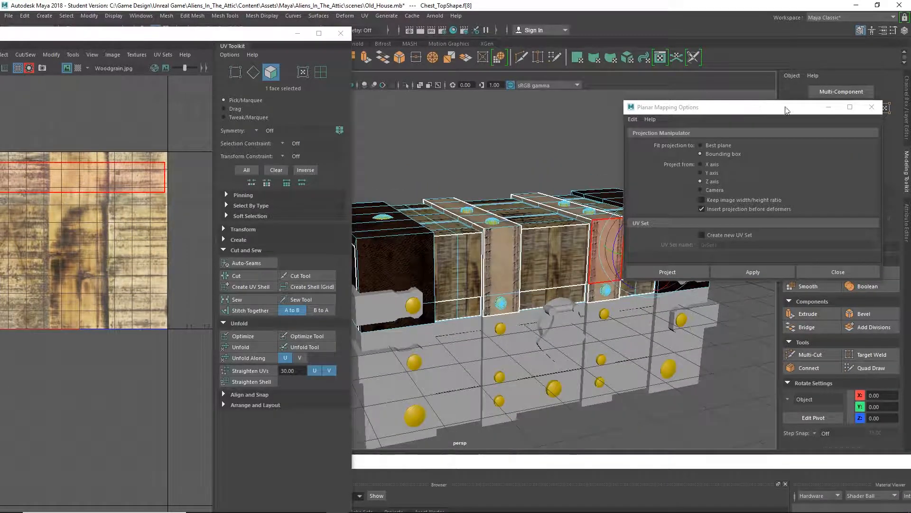
# Close the Planar Mapping Options window and select the front wood face between the dark corner and the first strap.
pyautogui.click(872, 108)
pyautogui.keyDown('alt'); pyautogui.moveTo(565, 288); pyautogui.dragTo(603, 324, button='middle'); pyautogui.keyUp('alt')
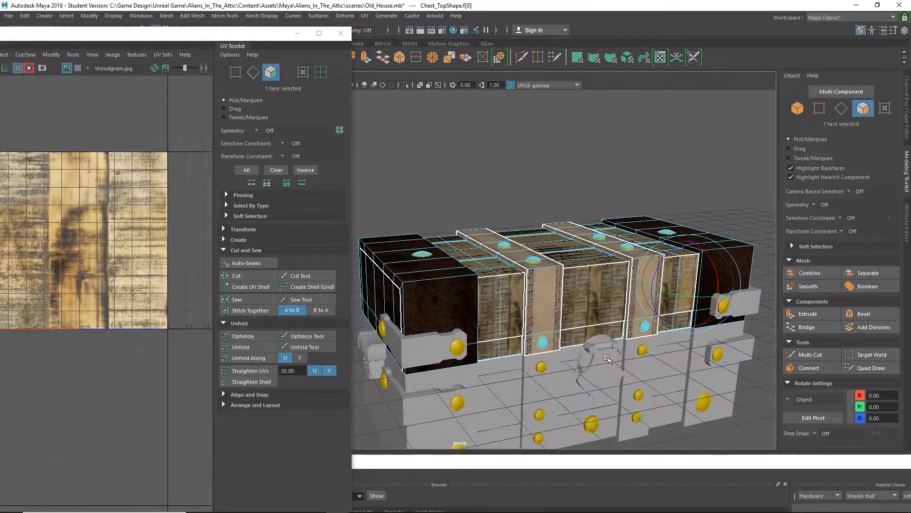
pyautogui.click(493, 321)
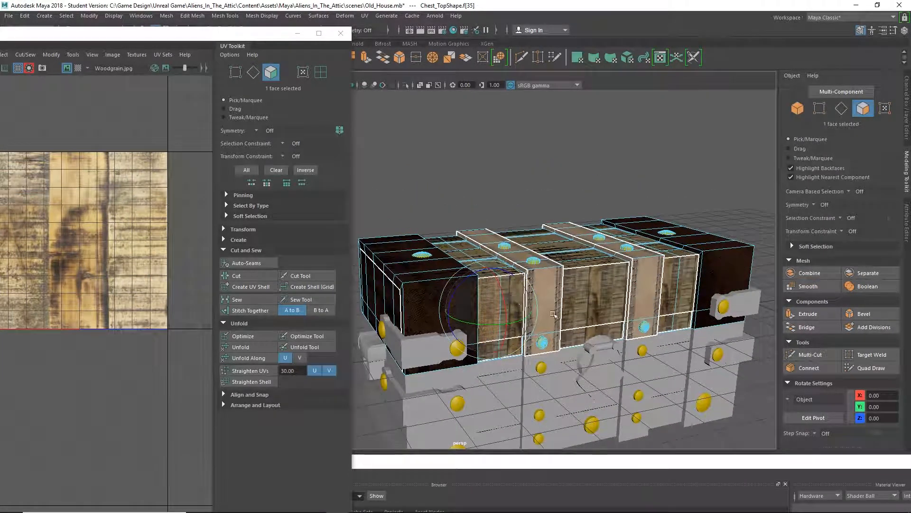
pyautogui.scroll(-1, 130, 251)
pyautogui.scroll(-1, 130, 251)
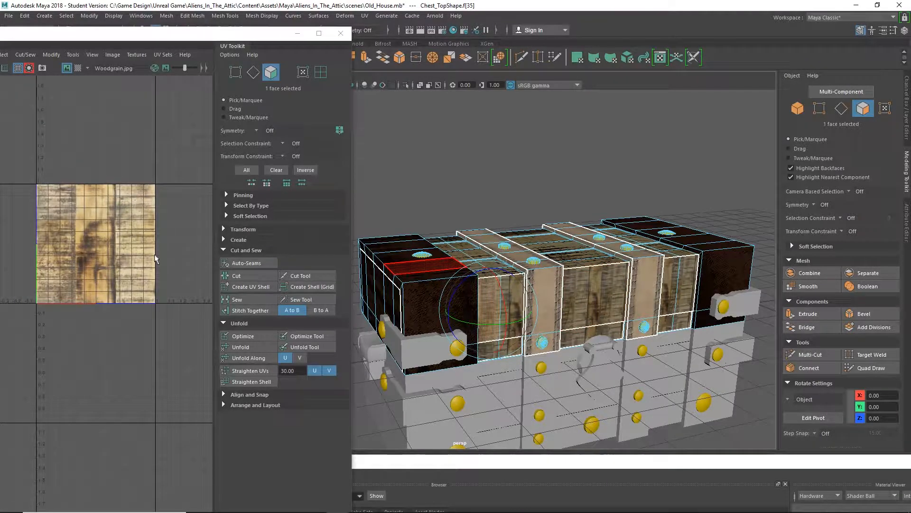
# Switch the chest lid to UV shell selection mode.
pyautogui.rightClick(608, 288)
pyautogui.moveTo(650, 228)
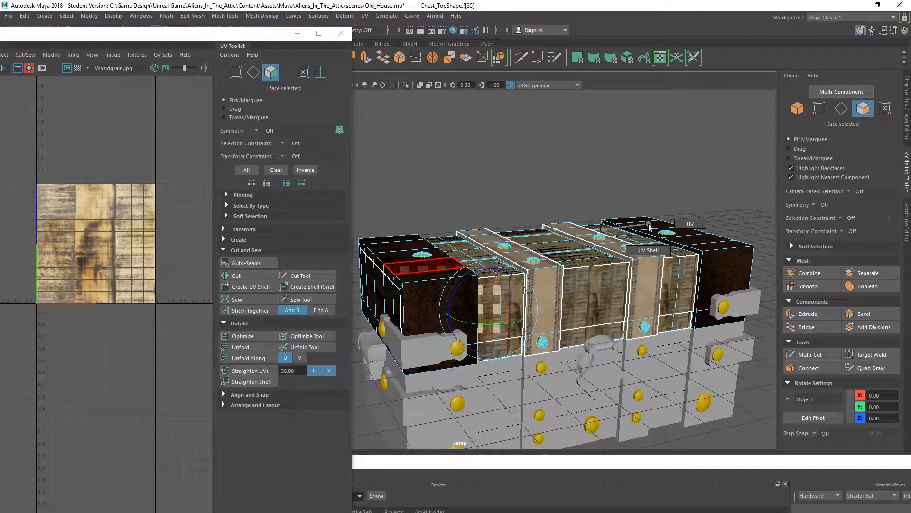
pyautogui.click(663, 248)
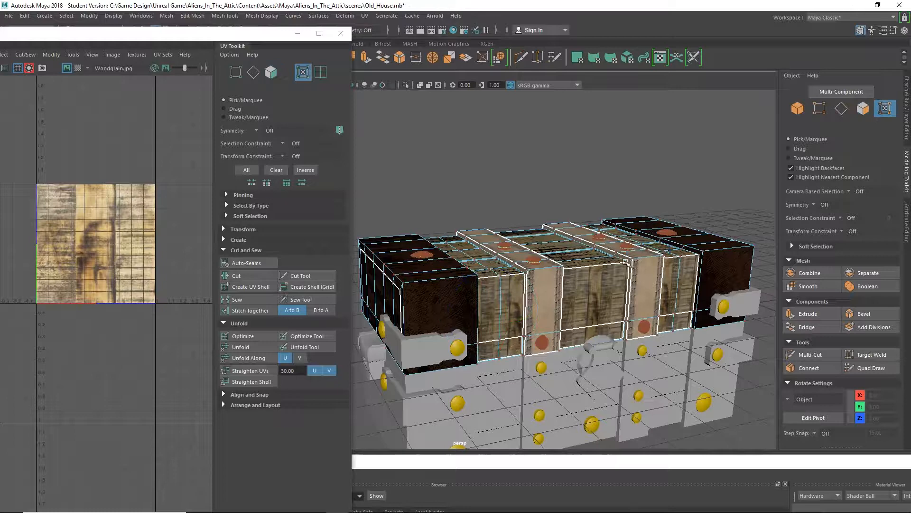
pyautogui.click(485, 313)
pyautogui.click(616, 305)
pyautogui.rightClick(612, 298)
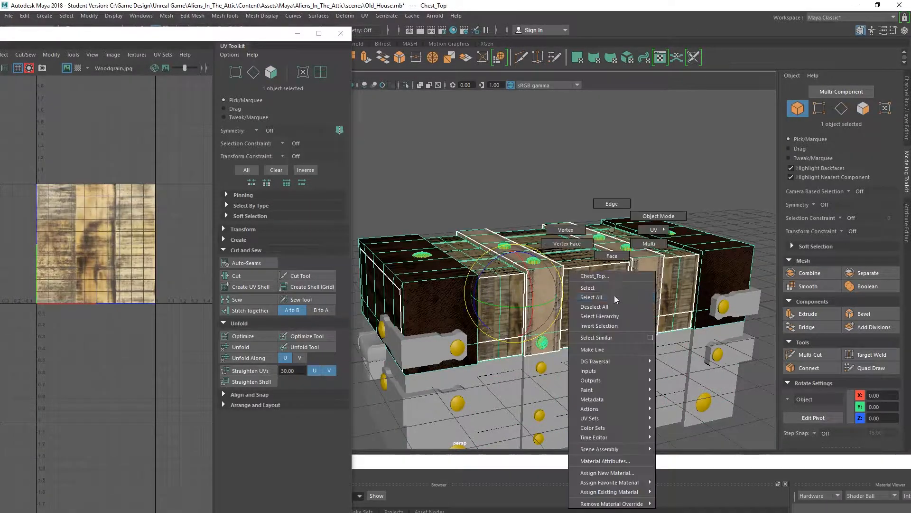
pyautogui.moveTo(644, 233)
pyautogui.click(643, 257)
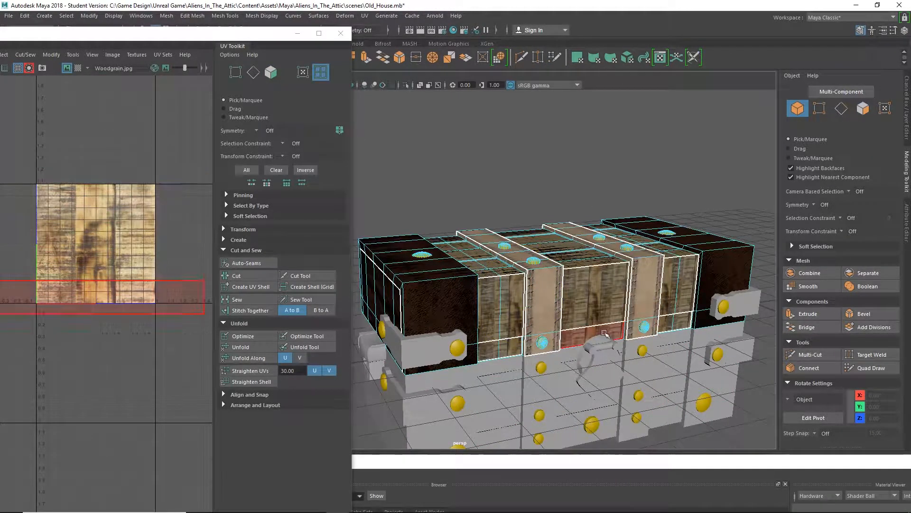
# Select the woodgrain UV shells of all the front wood panels, including the narrow lower strips.
pyautogui.click(498, 344)
pyautogui.keyDown('shift'); pyautogui.click(596, 299); pyautogui.keyUp('shift')
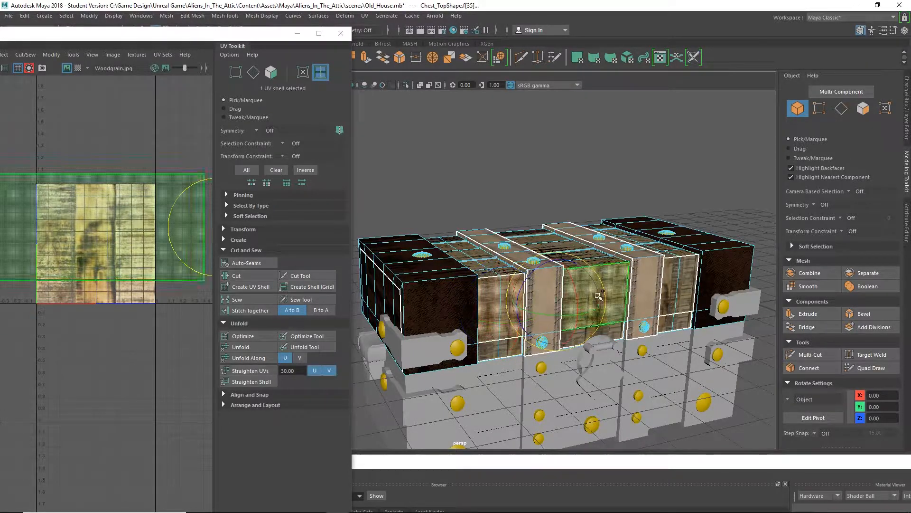
pyautogui.press('w')
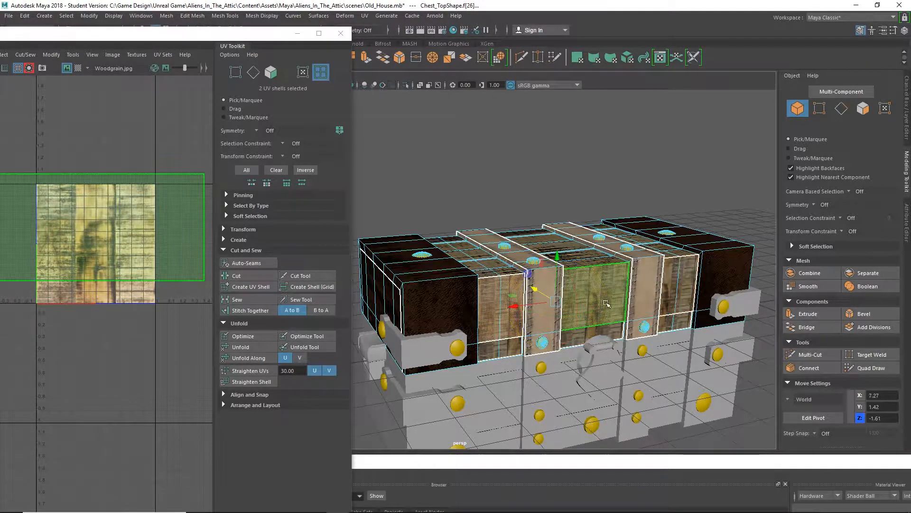
pyautogui.keyDown('shift'); pyautogui.click(496, 347); pyautogui.keyUp('shift')
pyautogui.keyDown('shift'); pyautogui.click(593, 335); pyautogui.keyUp('shift')
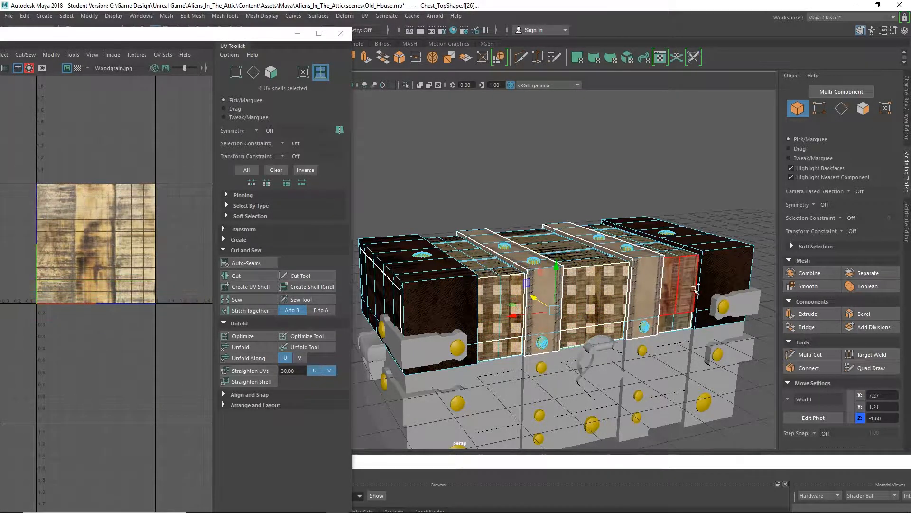
pyautogui.keyDown('shift'); pyautogui.click(687, 300); pyautogui.keyUp('shift')
pyautogui.moveTo(621, 354)
pyautogui.keyDown('alt'); pyautogui.mouseDown()
pyautogui.moveTo(612, 359)
pyautogui.moveTo(618, 357)
pyautogui.mouseUp(); pyautogui.keyUp('alt')
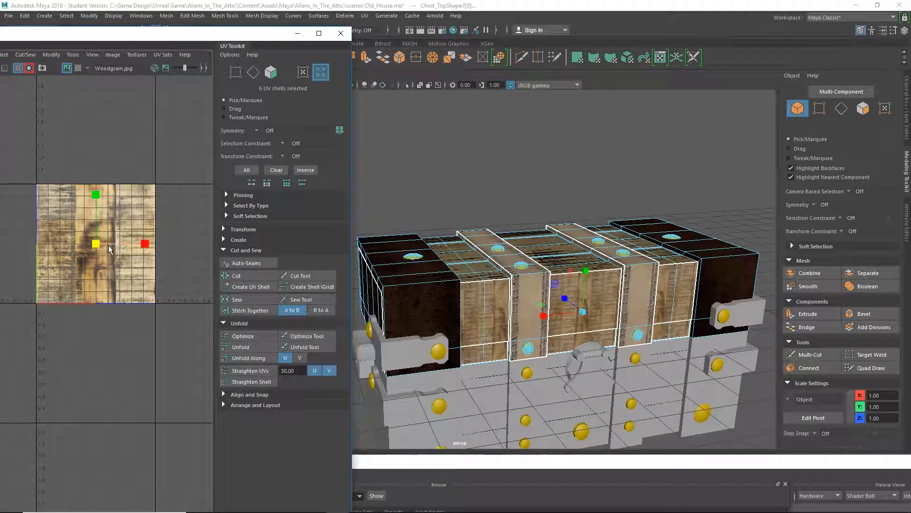
# Rotate the selected woodgrain UV shells a quarter turn and straighten them so their edges align with the UV grid.
pyautogui.press('e')
pyautogui.moveTo(146, 247); pyautogui.dragTo(95, 289)
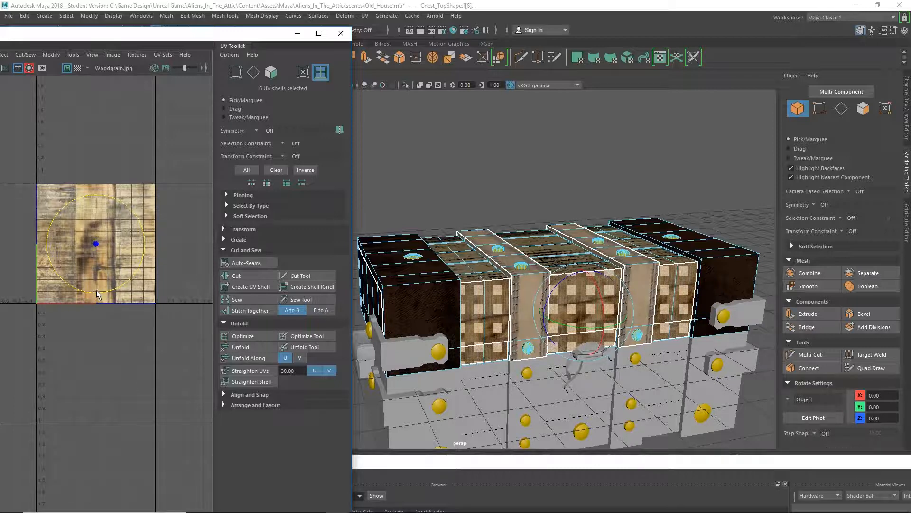
pyautogui.click(29, 68)
pyautogui.click(247, 172)
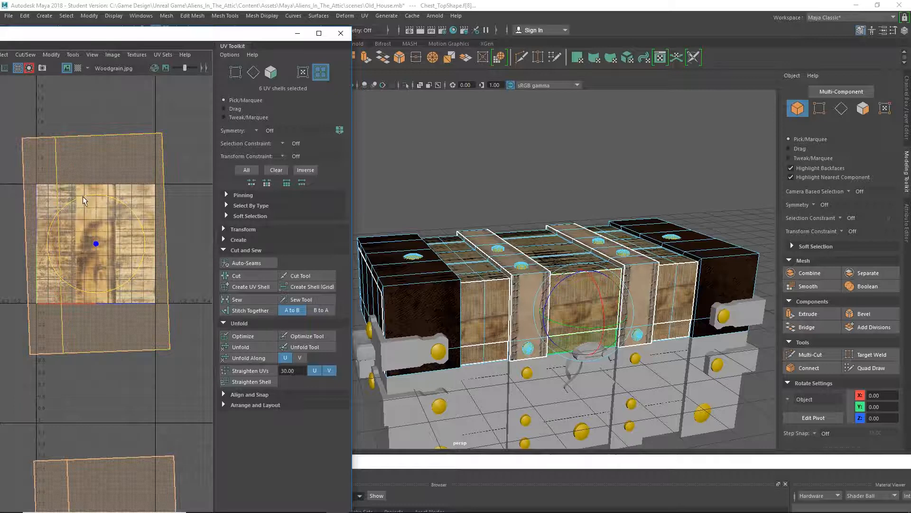
pyautogui.moveTo(82, 196); pyautogui.dragTo(84, 196)
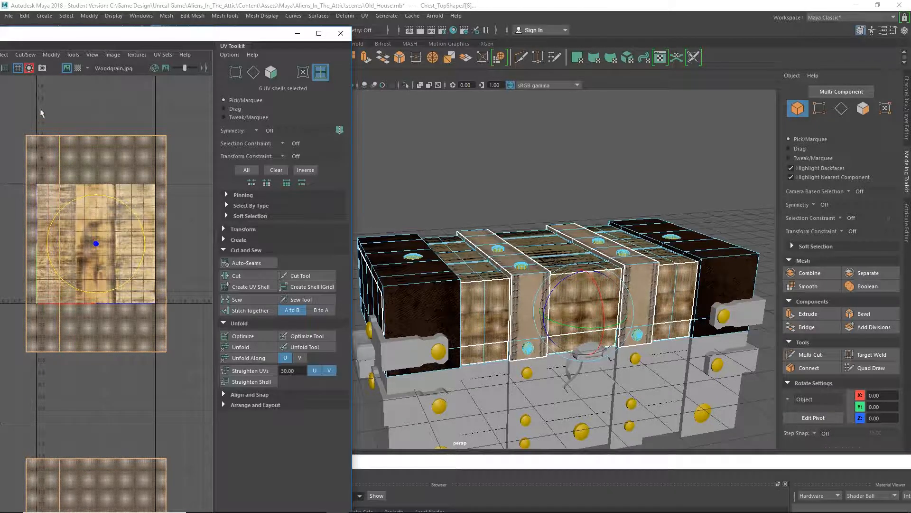
# Try to detach the docked UV Editor into its own window, then enlarge and reposition it.
pyautogui.click(31, 68)
pyautogui.click(30, 68)
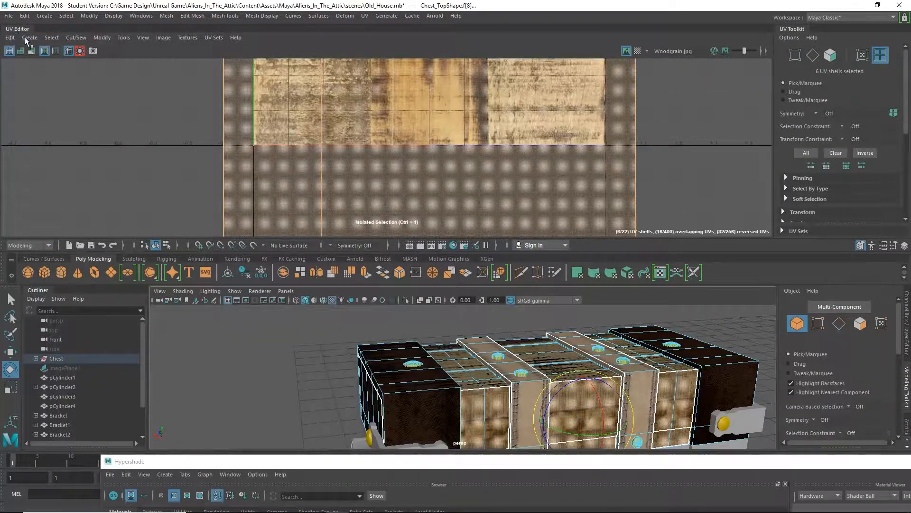
pyautogui.moveTo(17, 28); pyautogui.dragTo(90, 55)
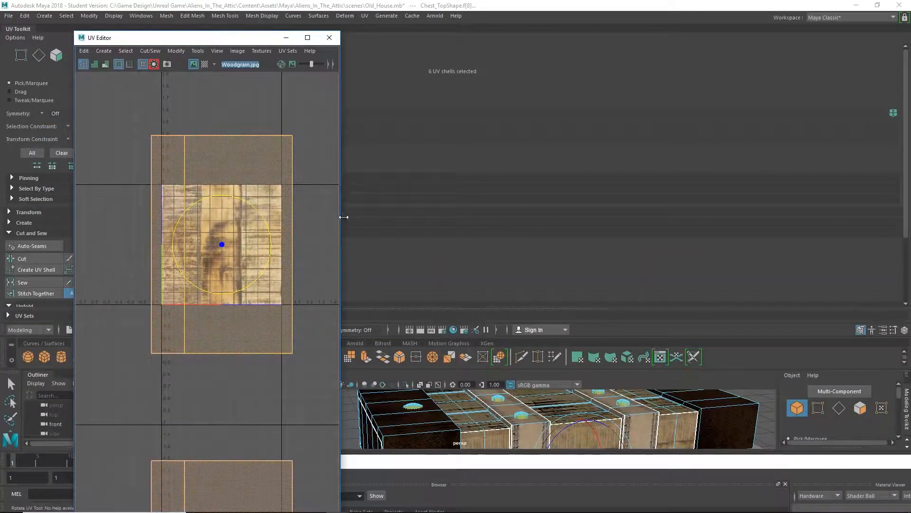
pyautogui.moveTo(344, 216); pyautogui.dragTo(365, 216)
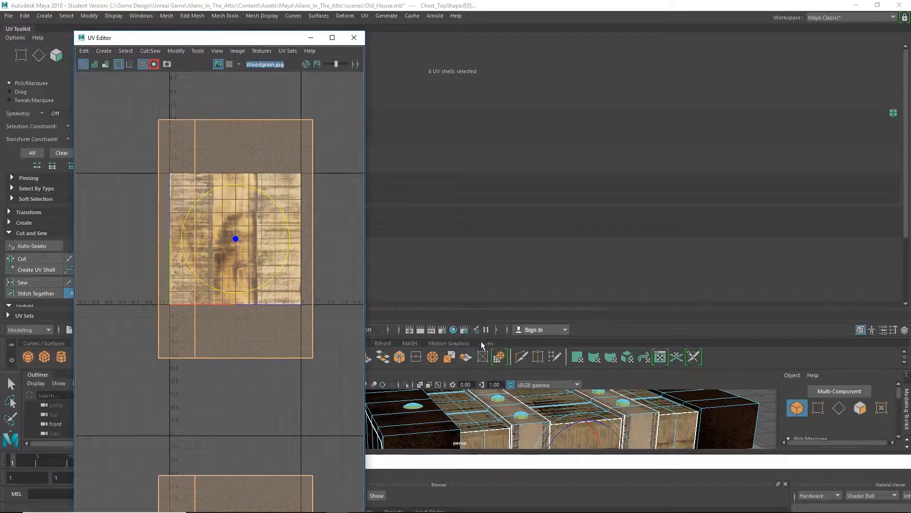
pyautogui.moveTo(499, 309)
pyautogui.mouseDown()
pyautogui.moveTo(509, 112)
pyautogui.moveTo(497, 301)
pyautogui.mouseUp()
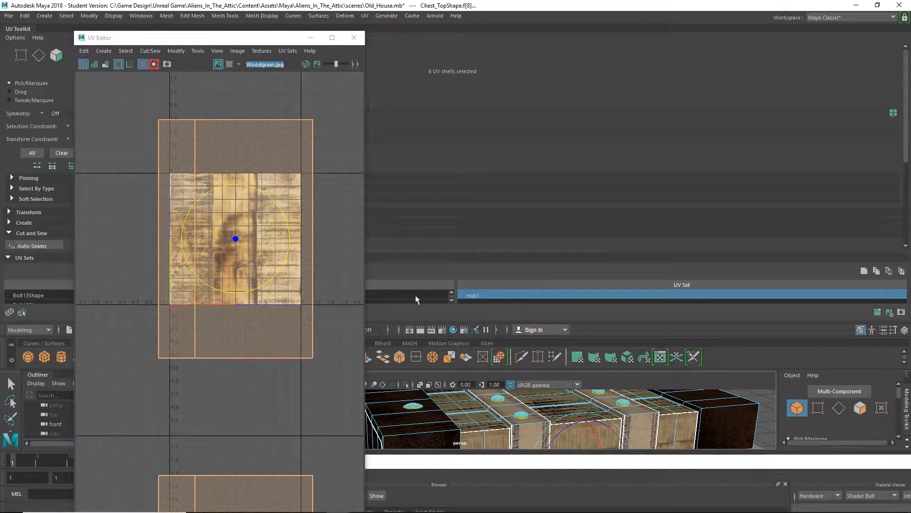
pyautogui.moveTo(147, 37); pyautogui.dragTo(351, 70)
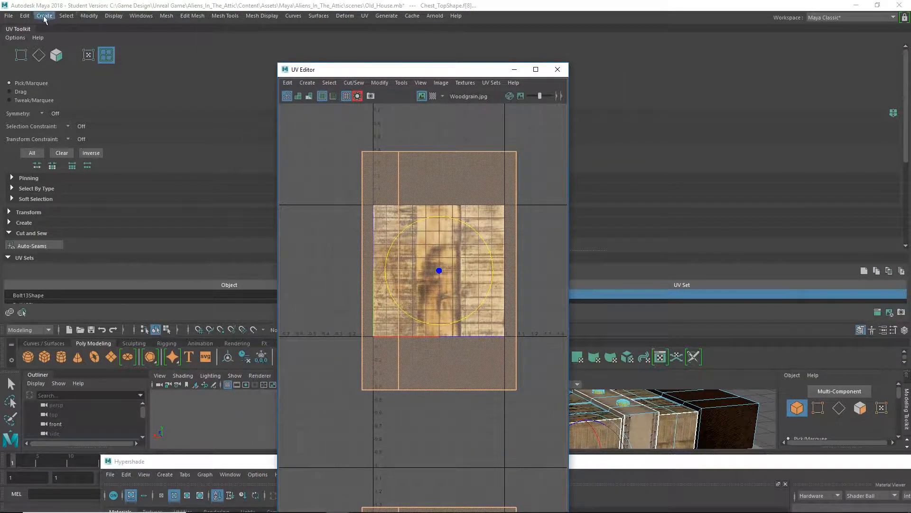
# Reset the Maya Classic workspace to its factory default layout.
pyautogui.click(141, 15)
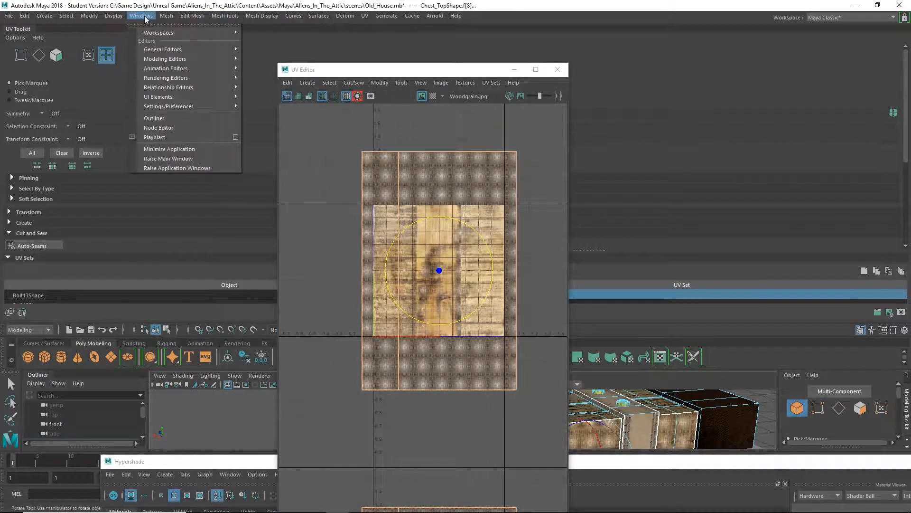
pyautogui.moveTo(232, 34)
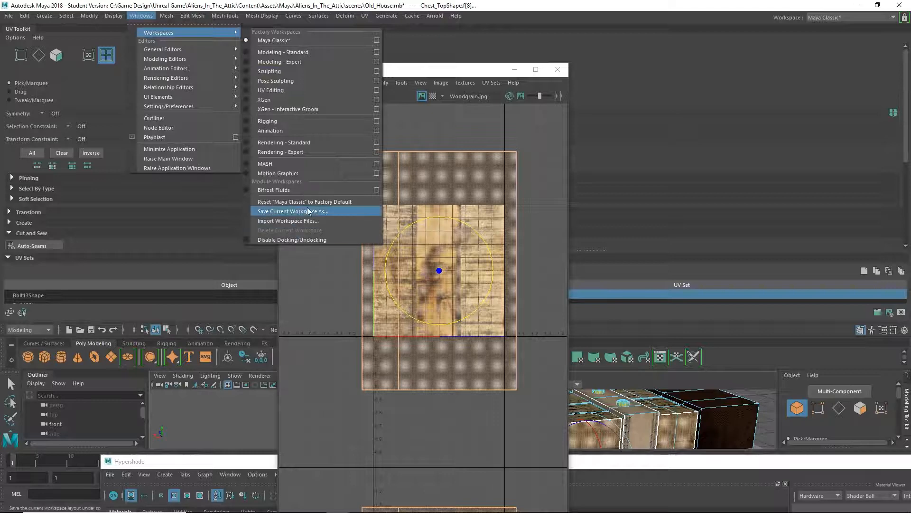
pyautogui.click(329, 201)
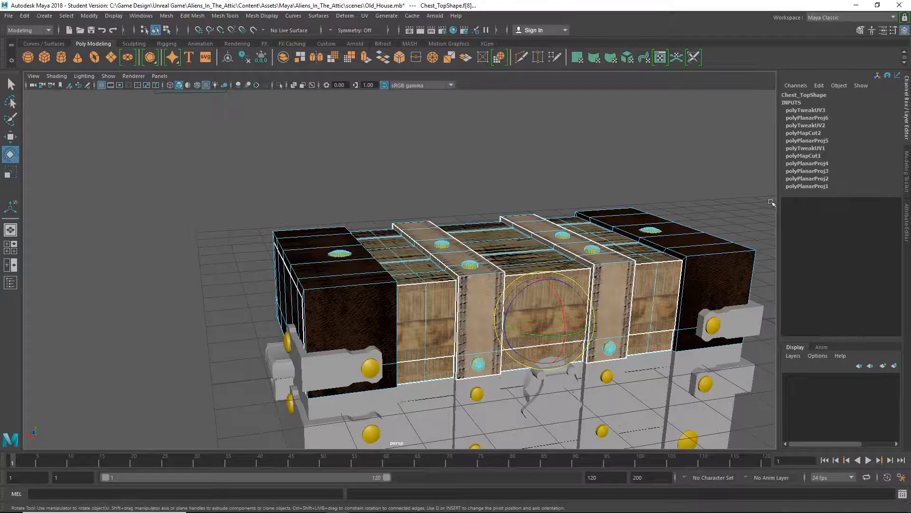
# Reopen the UV Editor and reposition its window above the chest.
pyautogui.click(138, 16)
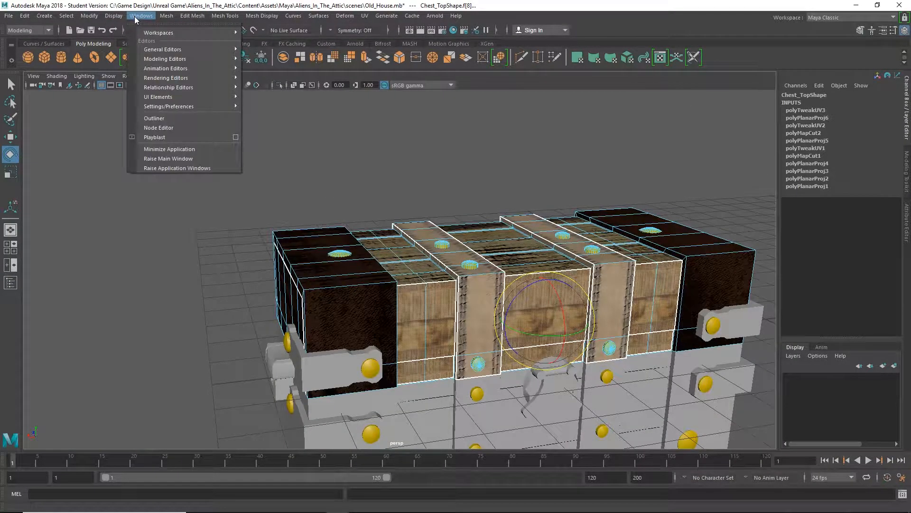
pyautogui.moveTo(200, 58)
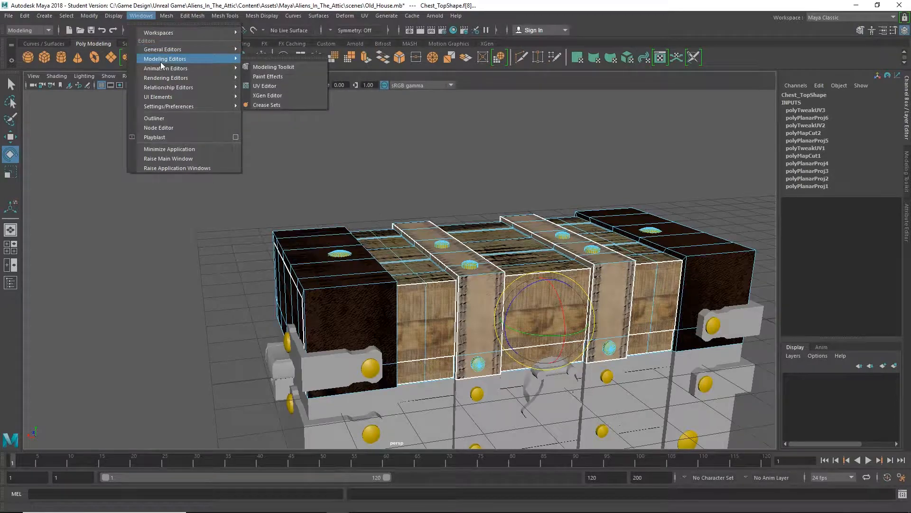
pyautogui.click(266, 86)
pyautogui.moveTo(468, 66); pyautogui.dragTo(394, 55)
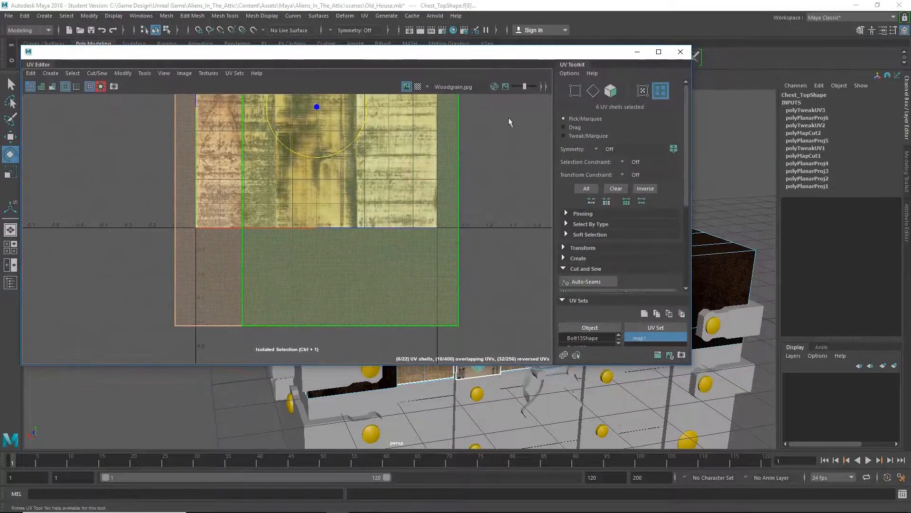
# Narrow and reposition the UV Editor window to uncover the chest, and clear the UV shell selection.
pyautogui.moveTo(692, 170); pyautogui.dragTo(439, 184)
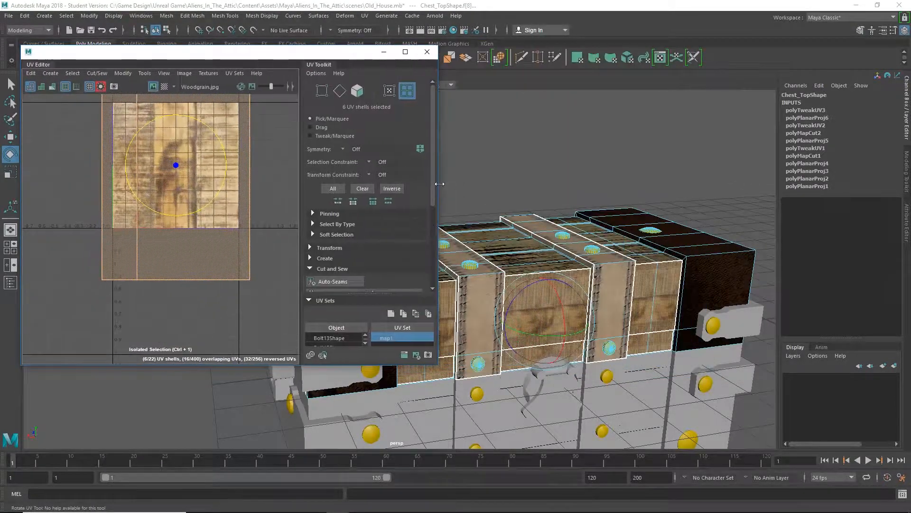
pyautogui.moveTo(334, 52); pyautogui.dragTo(319, 146)
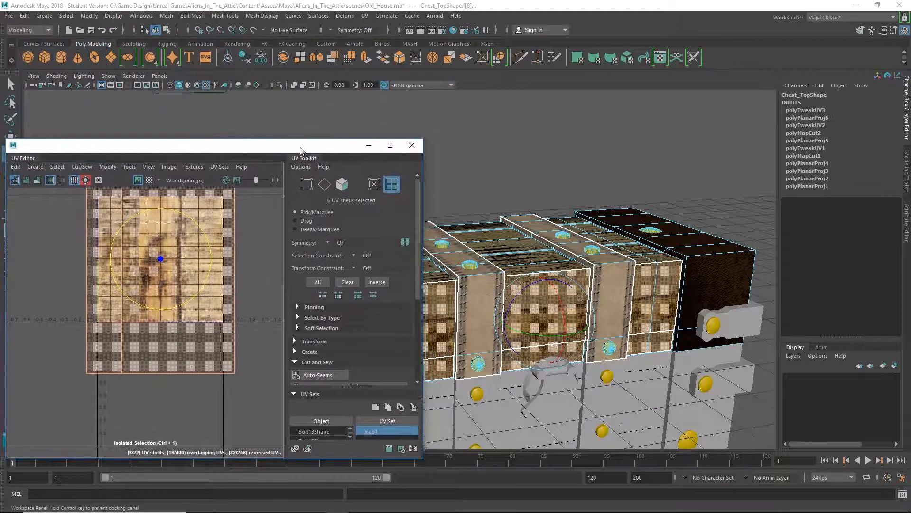
pyautogui.keyDown('alt'); pyautogui.moveTo(529, 227); pyautogui.dragTo(590, 146, button='middle'); pyautogui.keyUp('alt')
pyautogui.scroll(4, 601, 164)
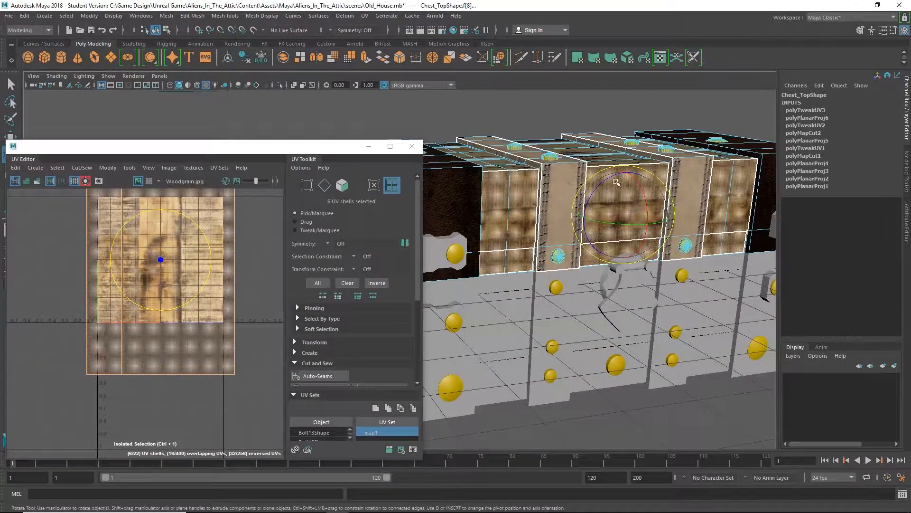
pyautogui.keyDown('alt'); pyautogui.moveTo(622, 197); pyautogui.dragTo(515, 217, button='middle'); pyautogui.keyUp('alt')
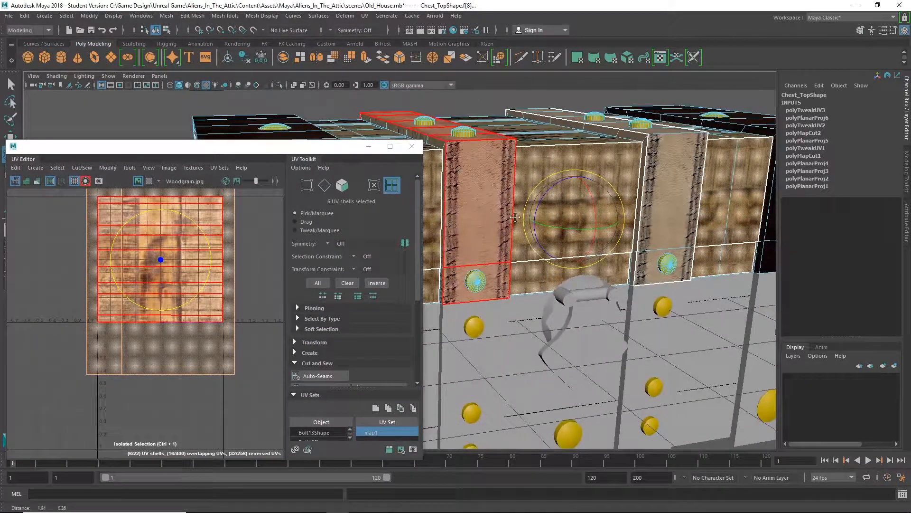
pyautogui.click(579, 97)
# Switch the lid to face selection and select the two frontmost top faces of the first woodgrain panel.
pyautogui.keyDown('alt'); pyautogui.moveTo(672, 240); pyautogui.dragTo(639, 234); pyautogui.keyUp('alt')
pyautogui.scroll(-4, 639, 235)
pyautogui.keyDown('alt'); pyautogui.moveTo(598, 231); pyautogui.dragTo(743, 211, button='middle'); pyautogui.keyUp('alt')
pyautogui.moveTo(742, 211)
pyautogui.keyDown('alt'); pyautogui.mouseDown()
pyautogui.moveTo(719, 208)
pyautogui.moveTo(740, 227)
pyautogui.mouseUp(); pyautogui.keyUp('alt')
pyautogui.keyDown('alt'); pyautogui.moveTo(740, 227); pyautogui.dragTo(703, 228, button='middle'); pyautogui.keyUp('alt')
pyautogui.keyDown('alt'); pyautogui.moveTo(636, 197); pyautogui.dragTo(617, 219); pyautogui.keyUp('alt')
pyautogui.keyDown('alt'); pyautogui.moveTo(617, 219); pyautogui.dragTo(631, 180, button='middle'); pyautogui.keyUp('alt')
pyautogui.keyDown('alt'); pyautogui.moveTo(631, 180); pyautogui.dragTo(631, 194); pyautogui.keyUp('alt')
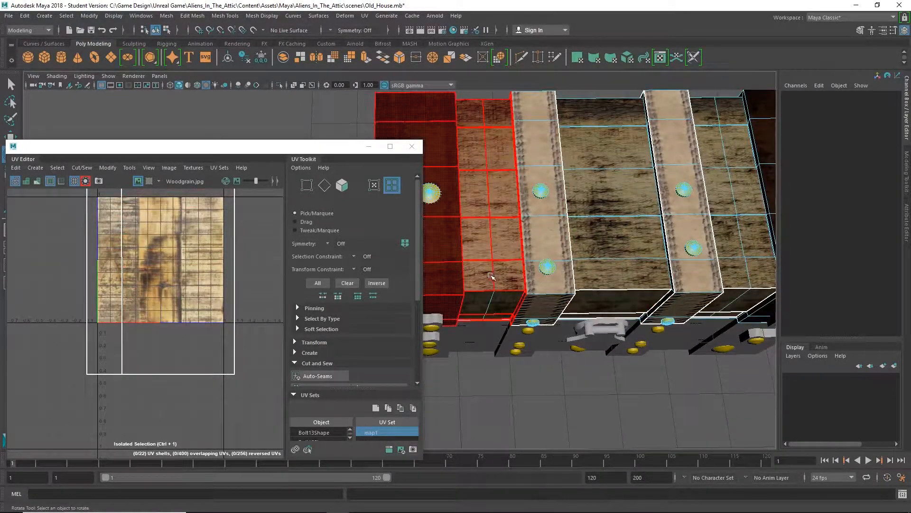
pyautogui.rightClick(506, 275)
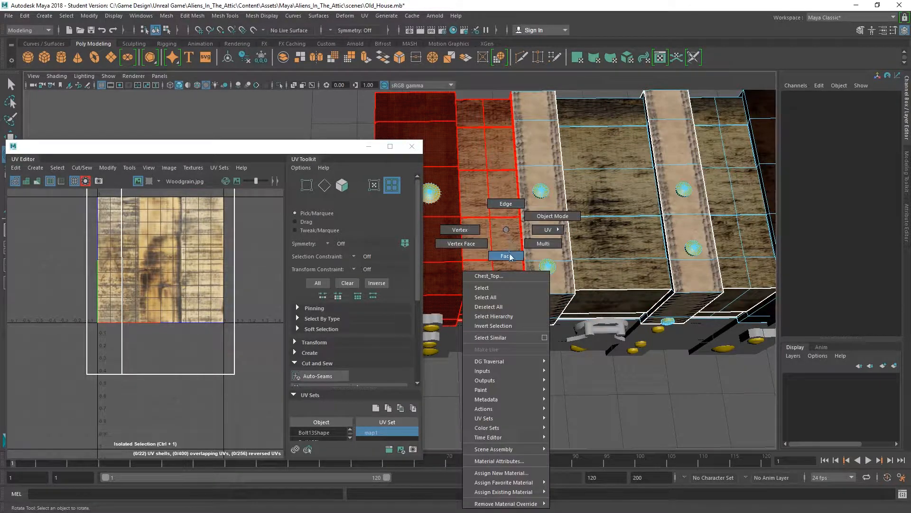
pyautogui.click(510, 257)
pyautogui.click(487, 273)
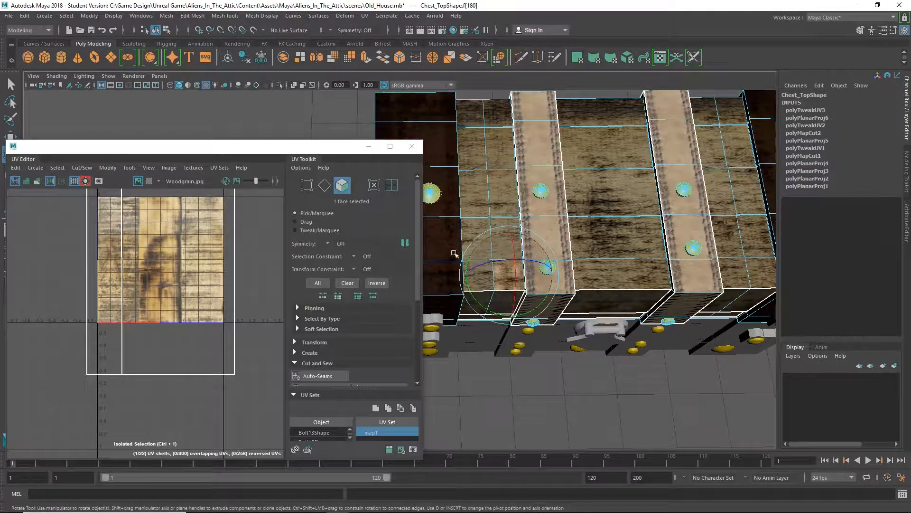
pyautogui.click(10, 85)
pyautogui.keyDown('shift'); pyautogui.click(475, 267); pyautogui.keyUp('shift')
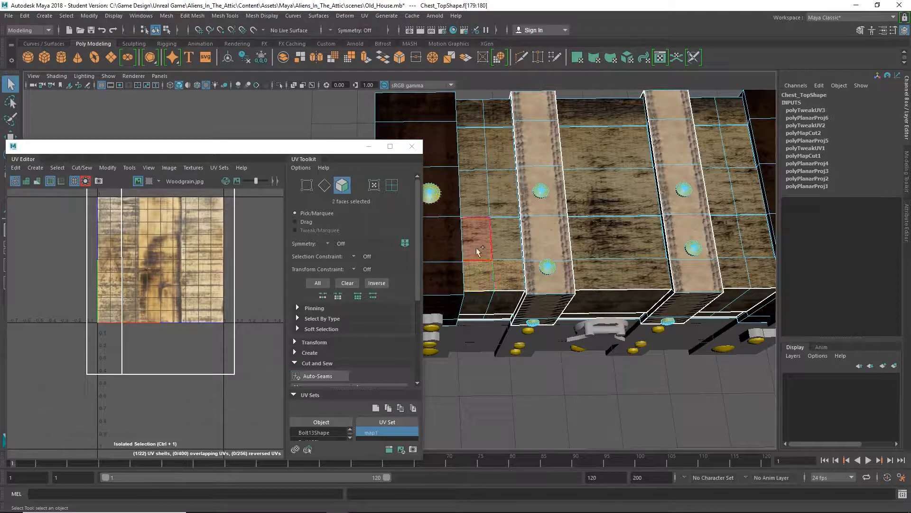
# Add the remaining top faces of the first woodgrain panel, row by row to the back, to the selection.
pyautogui.keyDown('shift'); pyautogui.click(478, 249); pyautogui.keyUp('shift')
pyautogui.keyDown('shift'); pyautogui.click(500, 241); pyautogui.keyUp('shift')
pyautogui.keyDown('shift'); pyautogui.click(478, 202); pyautogui.keyUp('shift')
pyautogui.keyDown('shift'); pyautogui.click(500, 191); pyautogui.keyUp('shift')
pyautogui.keyDown('shift'); pyautogui.click(479, 156); pyautogui.keyUp('shift')
pyautogui.keyDown('shift'); pyautogui.click(497, 150); pyautogui.keyUp('shift')
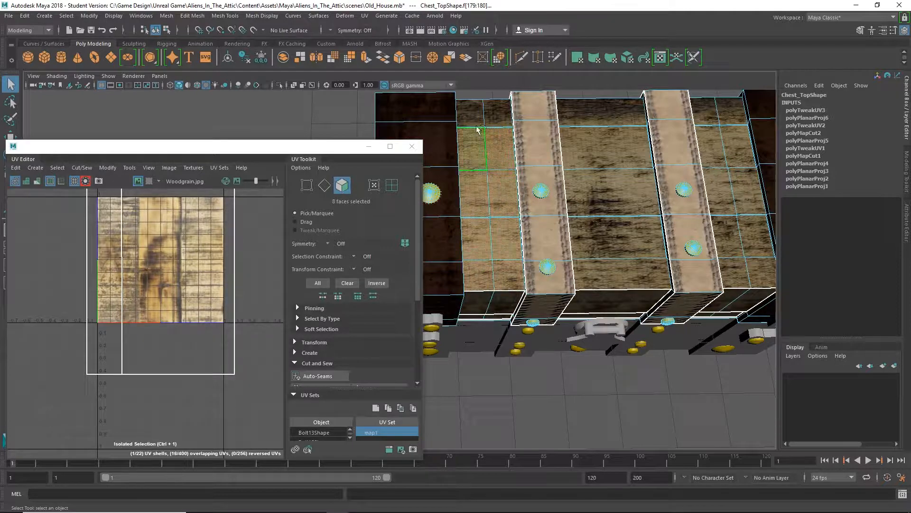
pyautogui.keyDown('shift'); pyautogui.click(475, 117); pyautogui.keyUp('shift')
pyautogui.keyDown('shift'); pyautogui.click(495, 116); pyautogui.keyUp('shift')
# Add all top faces of the middle woodgrain panel between the two straps to the selection.
pyautogui.keyDown('shift'); pyautogui.click(582, 115); pyautogui.keyUp('shift')
pyautogui.keyDown('shift'); pyautogui.click(596, 148); pyautogui.keyUp('shift')
pyautogui.keyDown('shift'); pyautogui.click(603, 192); pyautogui.keyUp('shift')
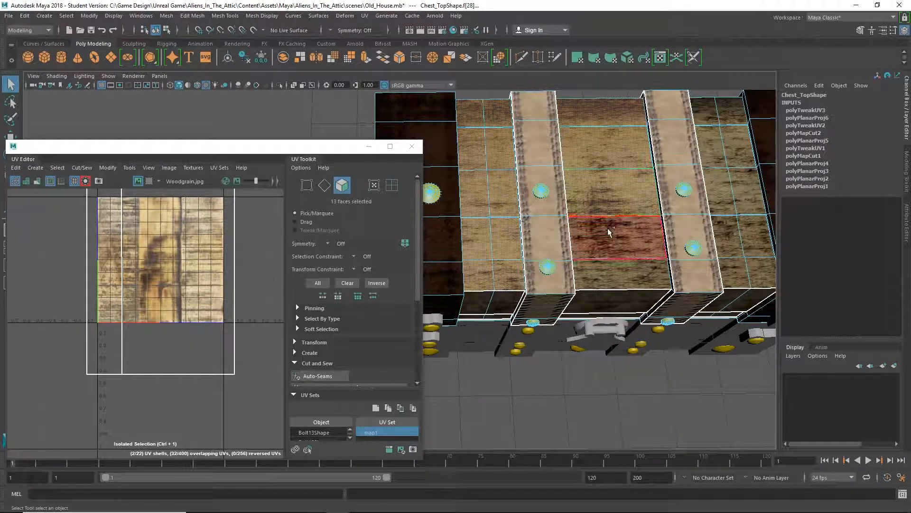
pyautogui.keyDown('shift'); pyautogui.click(610, 235); pyautogui.keyUp('shift')
pyautogui.keyDown('shift'); pyautogui.click(617, 275); pyautogui.keyUp('shift')
# Add the top faces of the third woodgrain panel, beyond the second strap, to the selection.
pyautogui.keyDown('shift'); pyautogui.click(734, 272); pyautogui.keyUp('shift')
pyautogui.keyDown('shift'); pyautogui.click(756, 271); pyautogui.keyUp('shift')
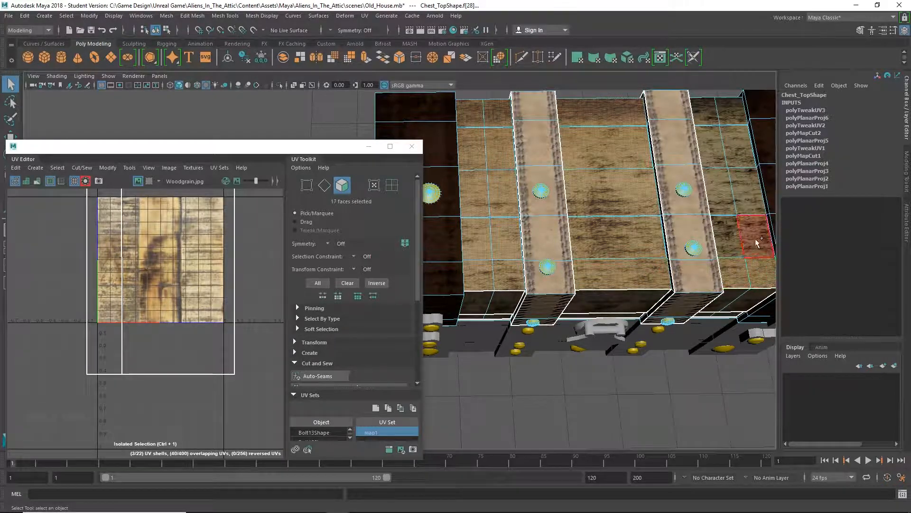
pyautogui.keyDown('shift'); pyautogui.click(754, 240); pyautogui.keyUp('shift')
pyautogui.keyDown('shift'); pyautogui.click(726, 237); pyautogui.keyUp('shift')
pyautogui.keyDown('shift'); pyautogui.click(722, 194); pyautogui.keyUp('shift')
pyautogui.keyDown('shift'); pyautogui.click(742, 189); pyautogui.keyUp('shift')
pyautogui.keyDown('shift'); pyautogui.click(740, 155); pyautogui.keyUp('shift')
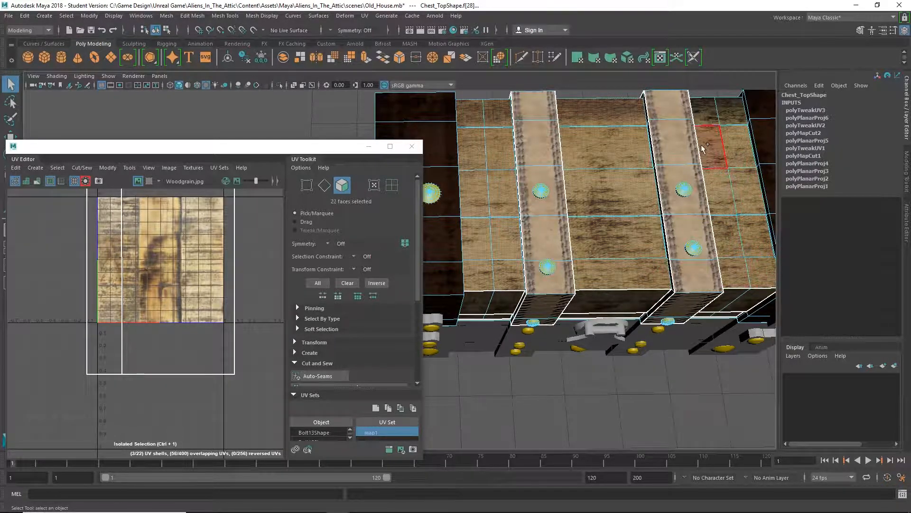
pyautogui.keyDown('shift'); pyautogui.click(703, 144); pyautogui.keyUp('shift')
pyautogui.keyDown('shift'); pyautogui.click(729, 114); pyautogui.keyUp('shift')
# Apply a planar UV projection from the Y axis, fitted to the bounding box, to the selected top faces.
pyautogui.keyDown('alt'); pyautogui.moveTo(682, 190); pyautogui.dragTo(613, 182); pyautogui.keyUp('alt')
pyautogui.click(365, 15)
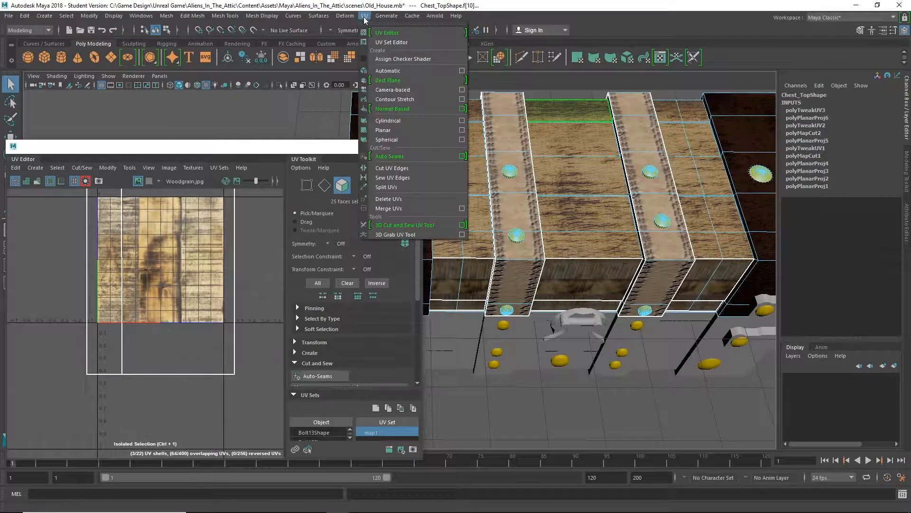
pyautogui.click(462, 129)
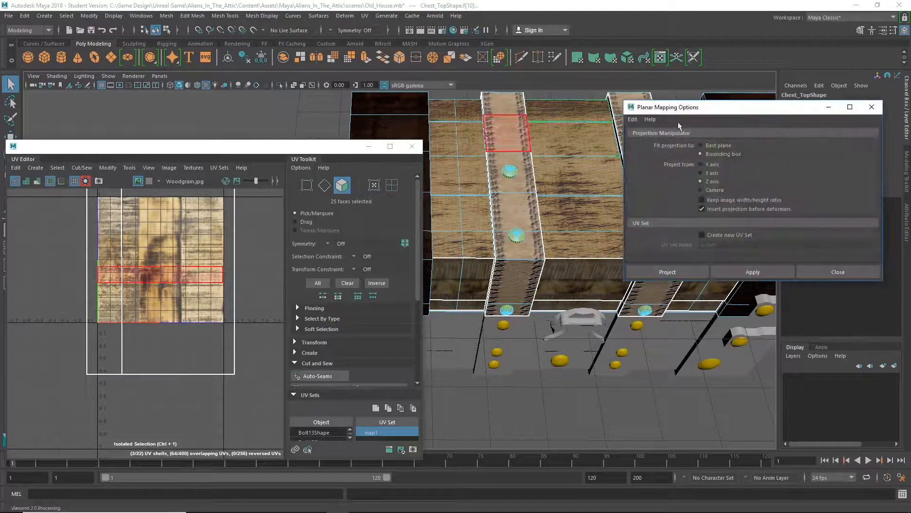
pyautogui.moveTo(747, 97); pyautogui.dragTo(815, 228)
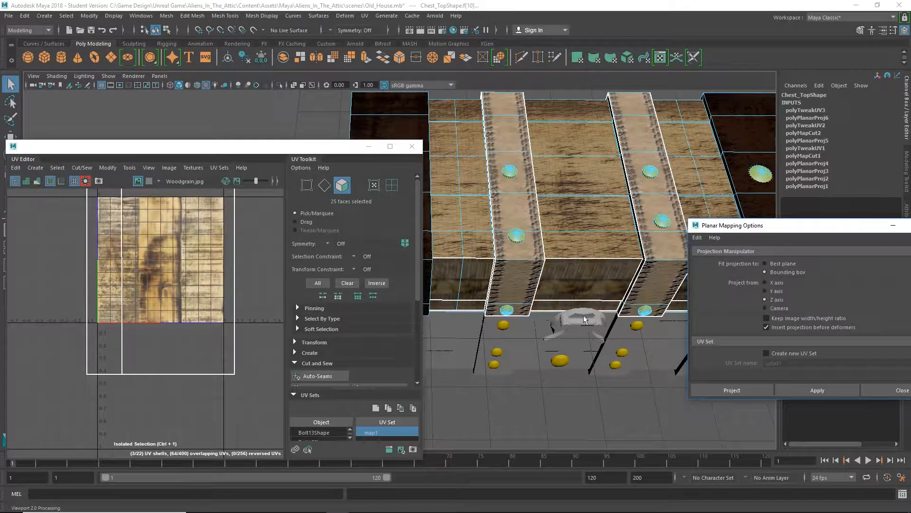
pyautogui.keyDown('alt'); pyautogui.moveTo(480, 366); pyautogui.dragTo(525, 421); pyautogui.keyUp('alt')
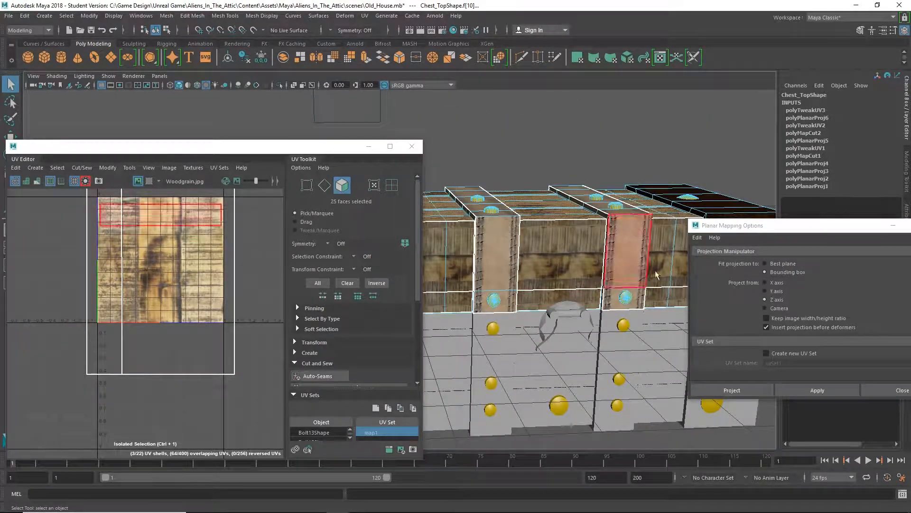
pyautogui.click(767, 291)
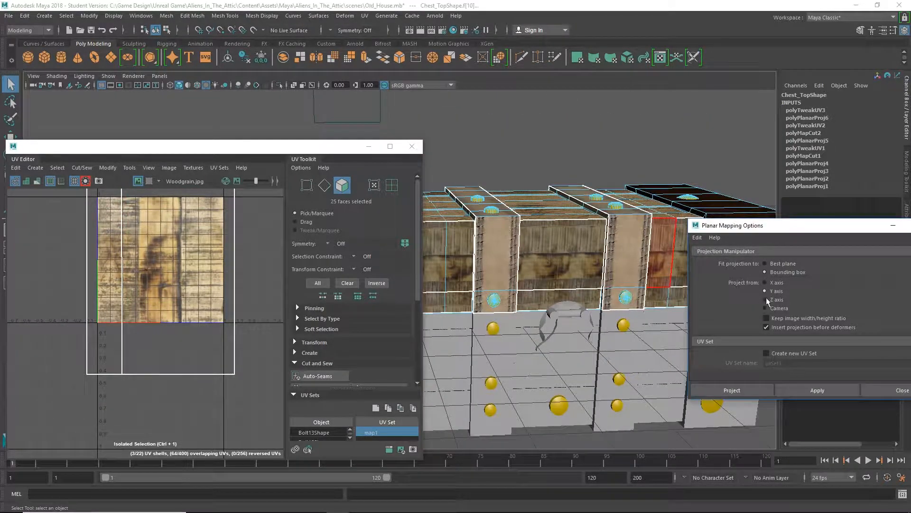
pyautogui.click(812, 391)
# Rotate the newly projected UVs of the lid's top woodgrain faces a quarter turn, aligned with the UV grid.
pyautogui.moveTo(571, 241)
pyautogui.keyDown('alt'); pyautogui.mouseDown()
pyautogui.moveTo(551, 284)
pyautogui.moveTo(574, 154)
pyautogui.moveTo(571, 243)
pyautogui.moveTo(573, 231)
pyautogui.mouseUp(); pyautogui.keyUp('alt')
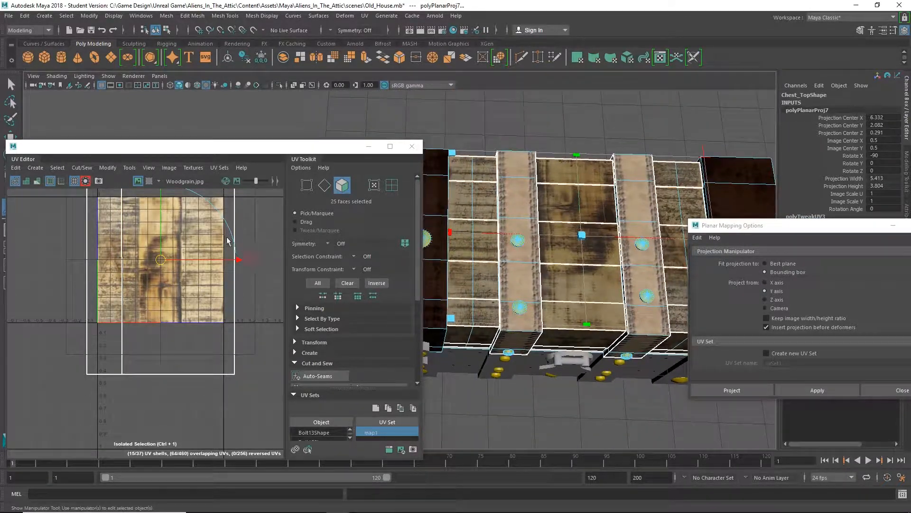
pyautogui.moveTo(211, 151); pyautogui.dragTo(221, 139)
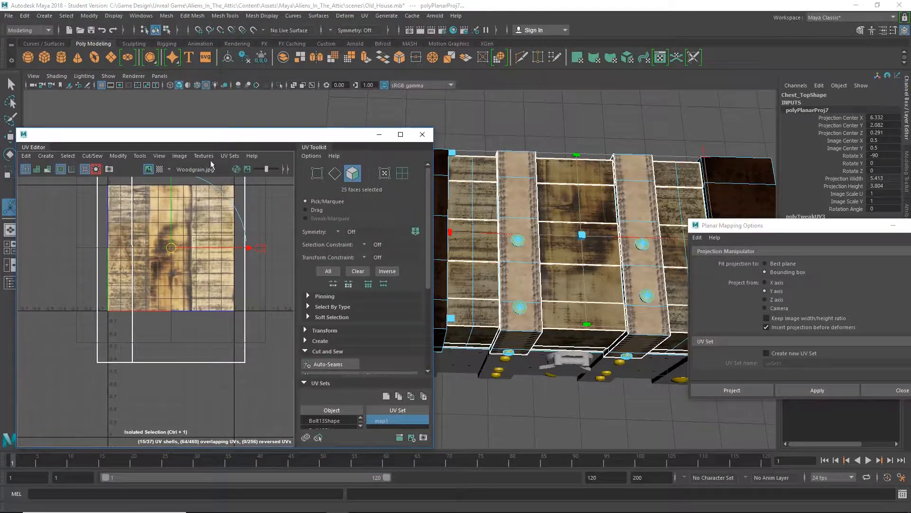
pyautogui.press('e')
pyautogui.moveTo(220, 246); pyautogui.dragTo(183, 346)
pyautogui.click(96, 168)
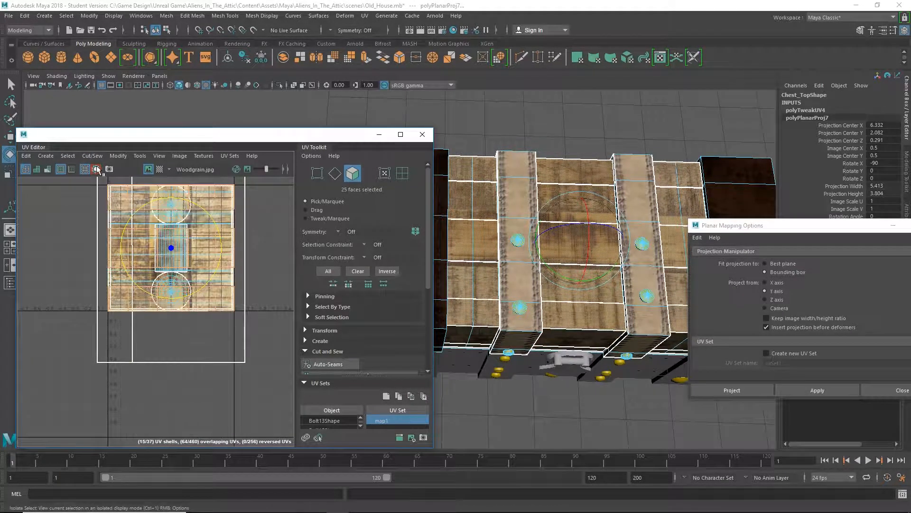
pyautogui.click(95, 168)
pyautogui.scroll(-1, 231, 251)
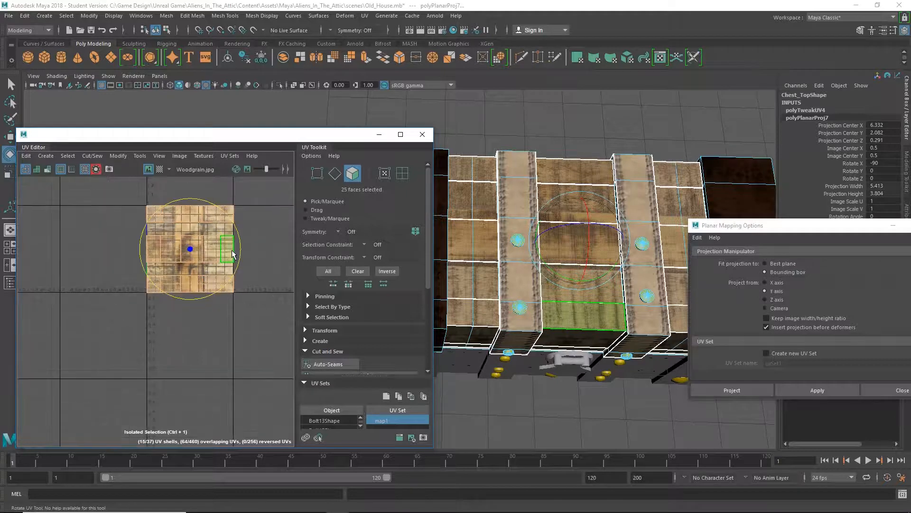
pyautogui.scroll(3, 232, 250)
pyautogui.click(161, 268)
pyautogui.click(192, 276)
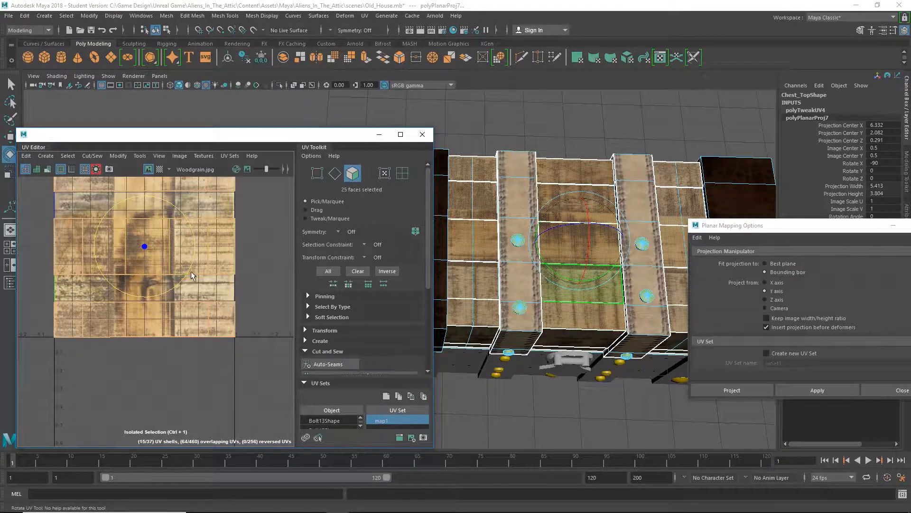
pyautogui.moveTo(189, 279); pyautogui.dragTo(186, 275)
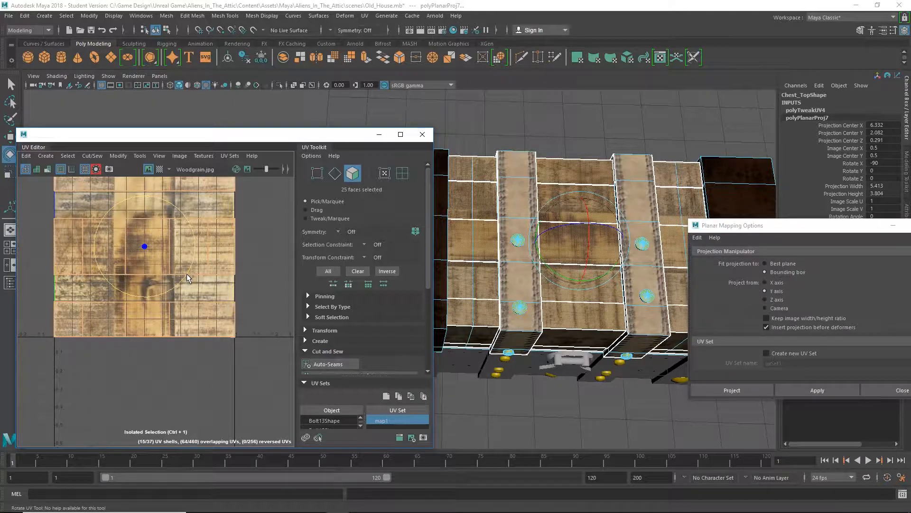
# Clear the face selection and minimize the UV Editor window.
pyautogui.click(192, 384)
pyautogui.scroll(-3, 589, 275)
pyautogui.click(597, 150)
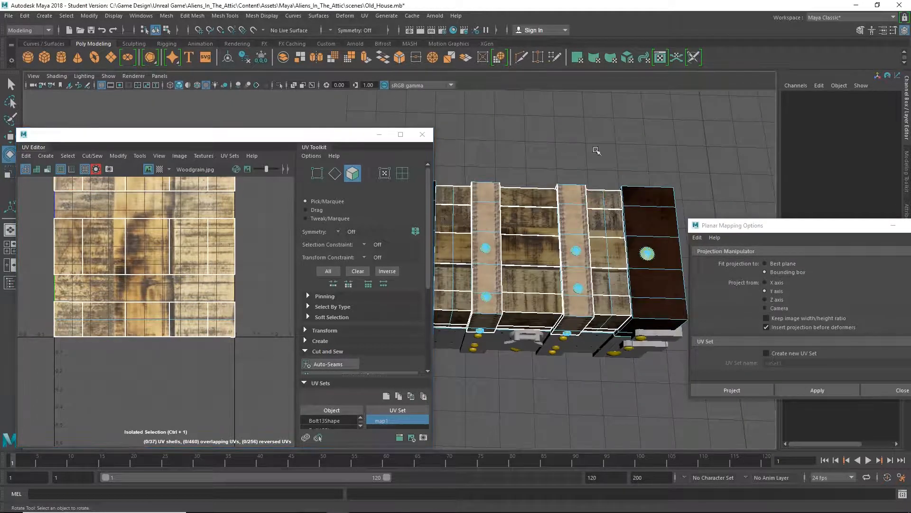
pyautogui.keyDown('alt'); pyautogui.moveTo(579, 195); pyautogui.dragTo(588, 171); pyautogui.keyUp('alt')
pyautogui.click(378, 134)
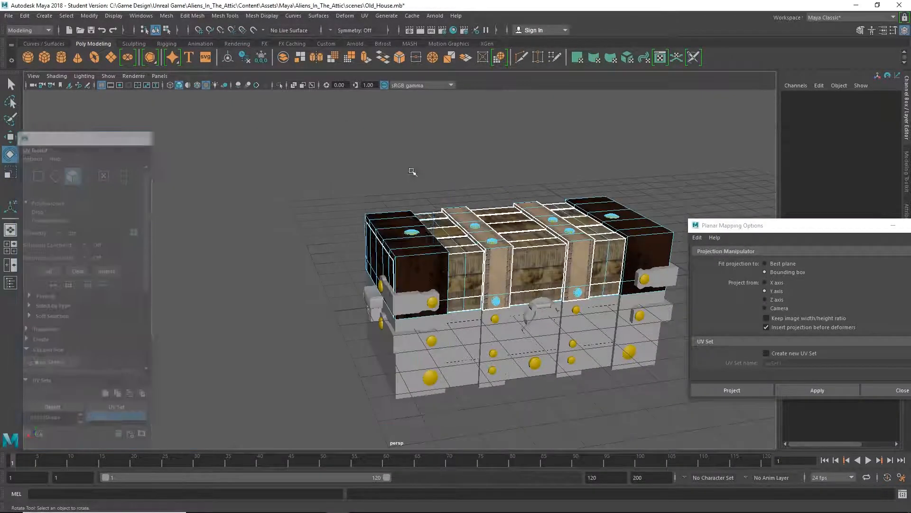
# Examine the woodgrain, strap and dark end-section textures on the chest lid from the front, top and sides.
pyautogui.scroll(10, 473, 229)
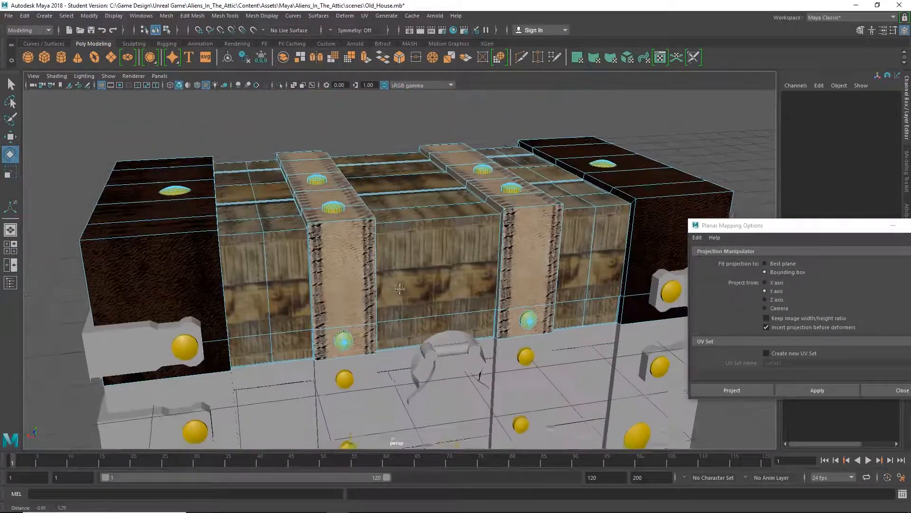
pyautogui.keyDown('alt'); pyautogui.moveTo(401, 286); pyautogui.dragTo(291, 273); pyautogui.keyUp('alt')
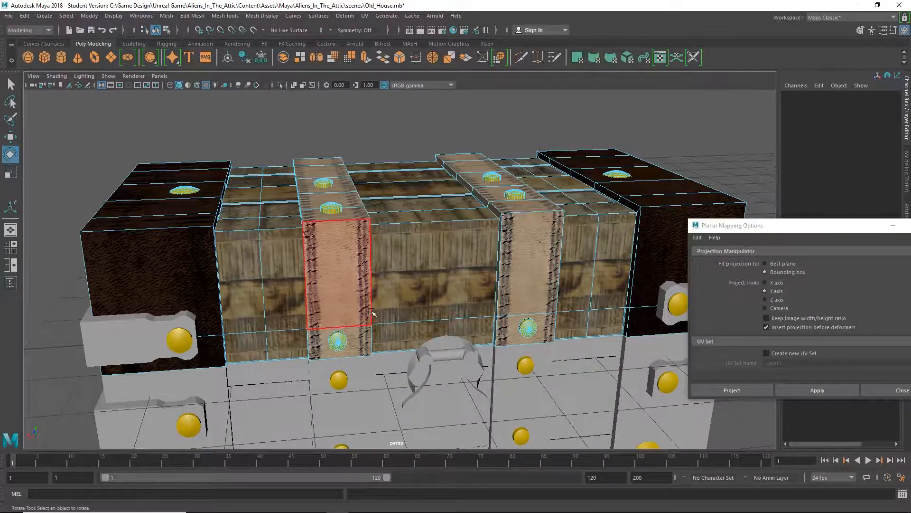
pyautogui.keyDown('alt'); pyautogui.moveTo(366, 285); pyautogui.dragTo(454, 276); pyautogui.keyUp('alt')
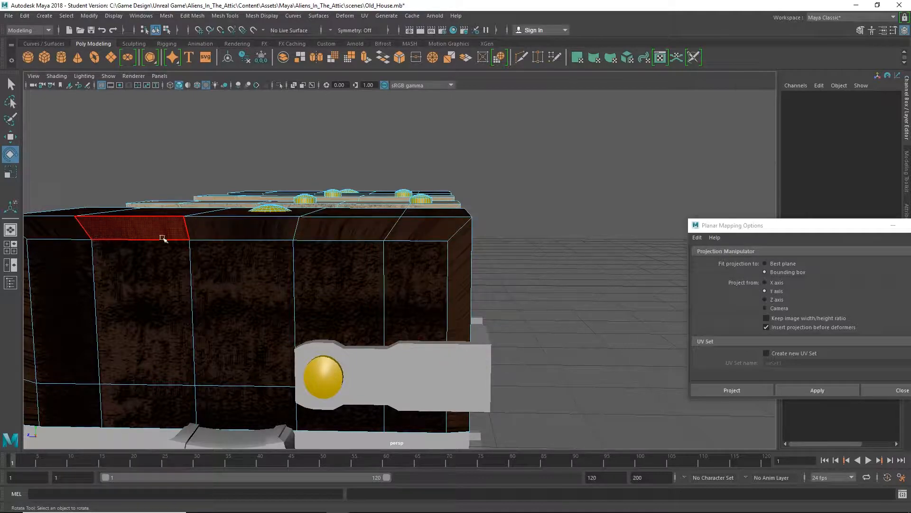
pyautogui.keyDown('alt'); pyautogui.moveTo(497, 238); pyautogui.dragTo(408, 260); pyautogui.keyUp('alt')
pyautogui.scroll(-5, 407, 260)
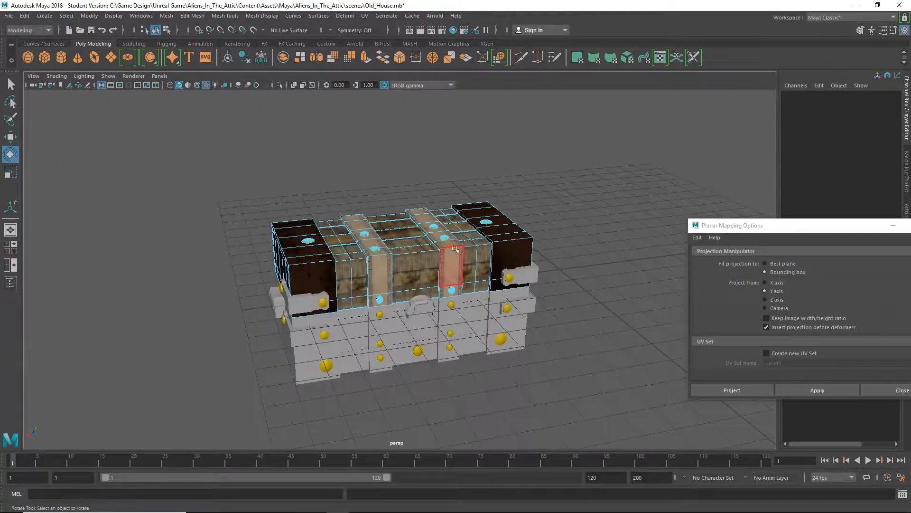
pyautogui.scroll(8, 444, 319)
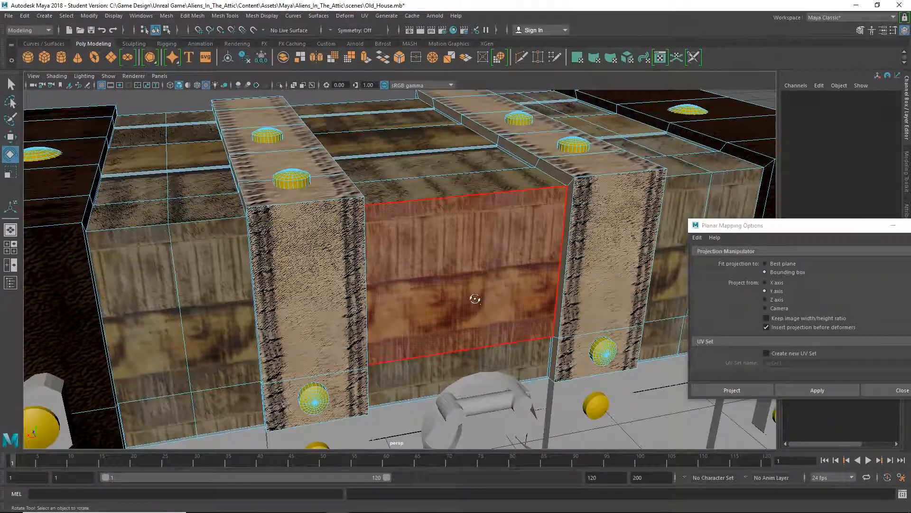
pyautogui.moveTo(475, 299)
pyautogui.keyDown('alt'); pyautogui.mouseDown()
pyautogui.moveTo(468, 335)
pyautogui.moveTo(384, 298)
pyautogui.moveTo(495, 305)
pyautogui.moveTo(493, 295)
pyautogui.mouseUp(); pyautogui.keyUp('alt')
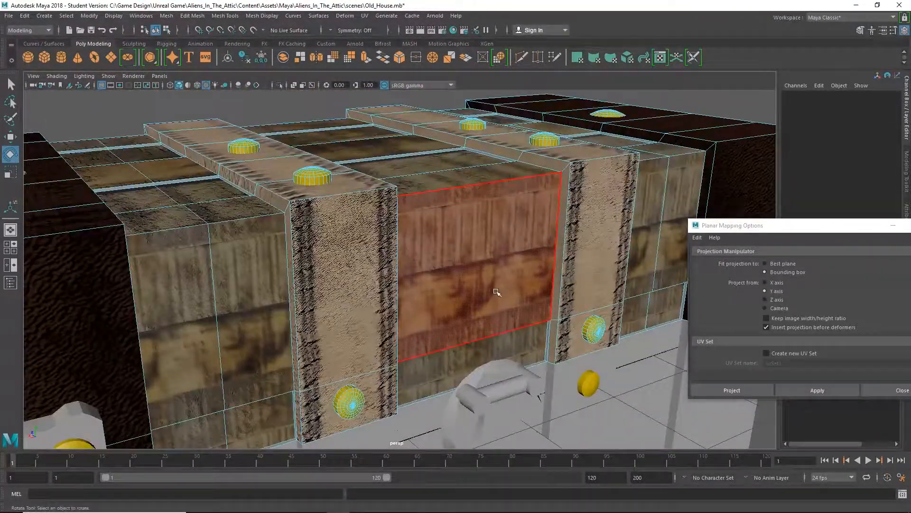
pyautogui.scroll(-3, 476, 339)
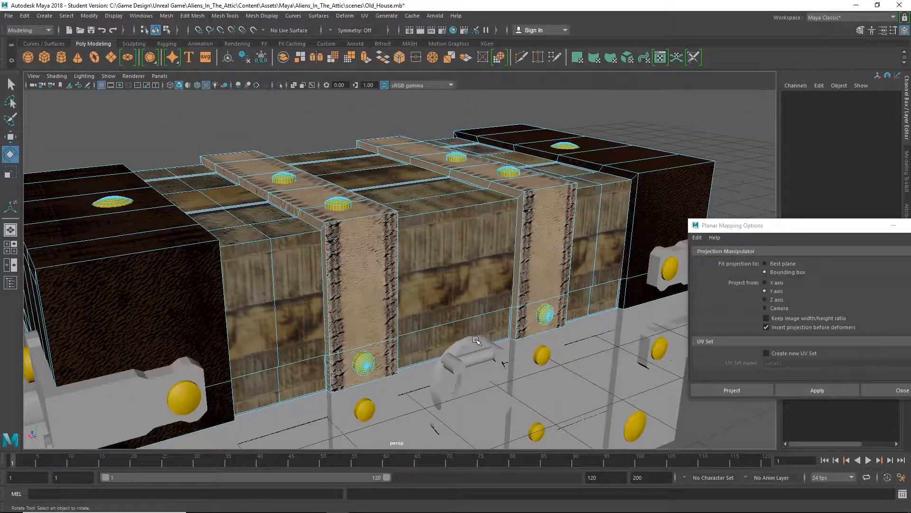
pyautogui.keyDown('alt'); pyautogui.moveTo(476, 339); pyautogui.dragTo(606, 251); pyautogui.keyUp('alt')
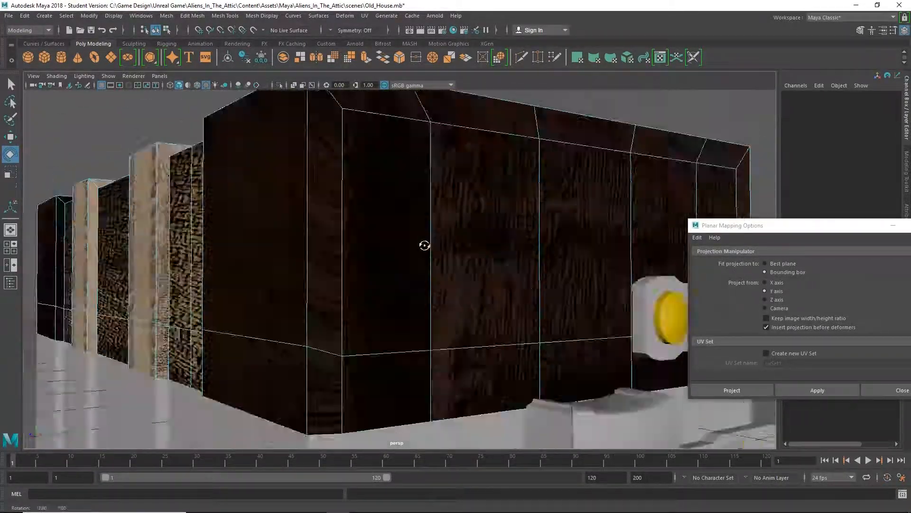